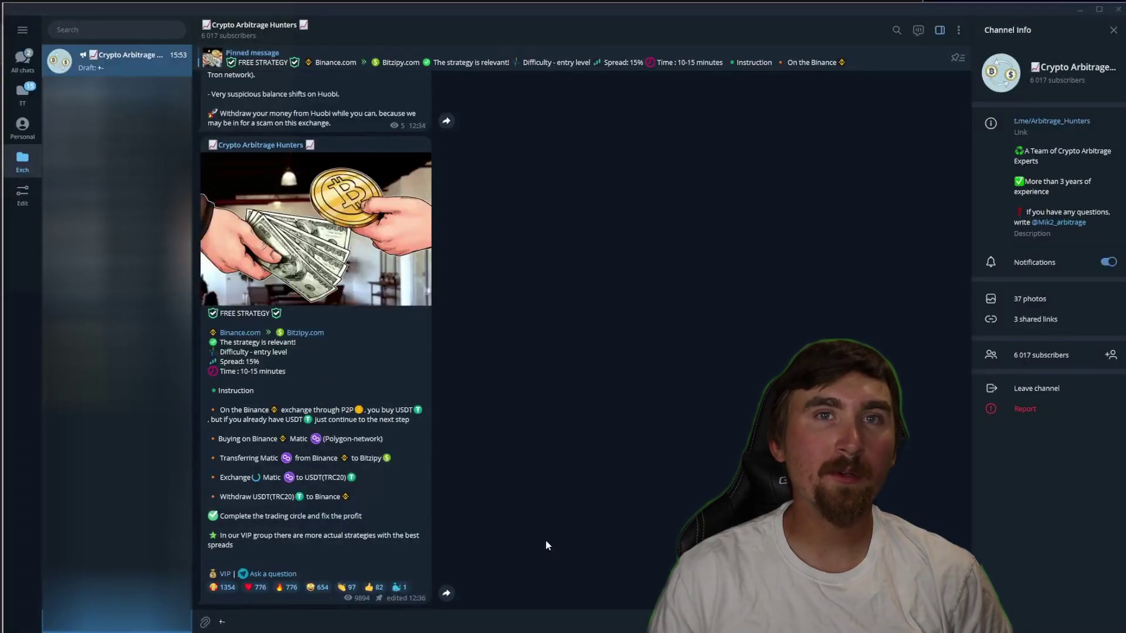
scroll(546, 542, "up", 3)
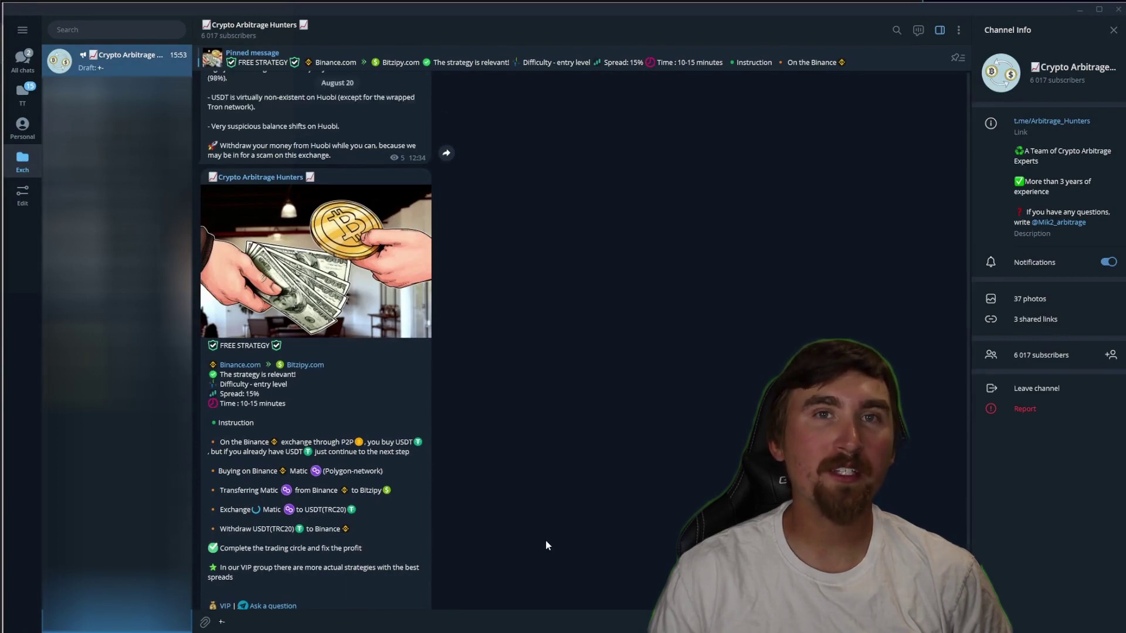
scroll(548, 540, "up", 1)
scroll(547, 540, "up", 1)
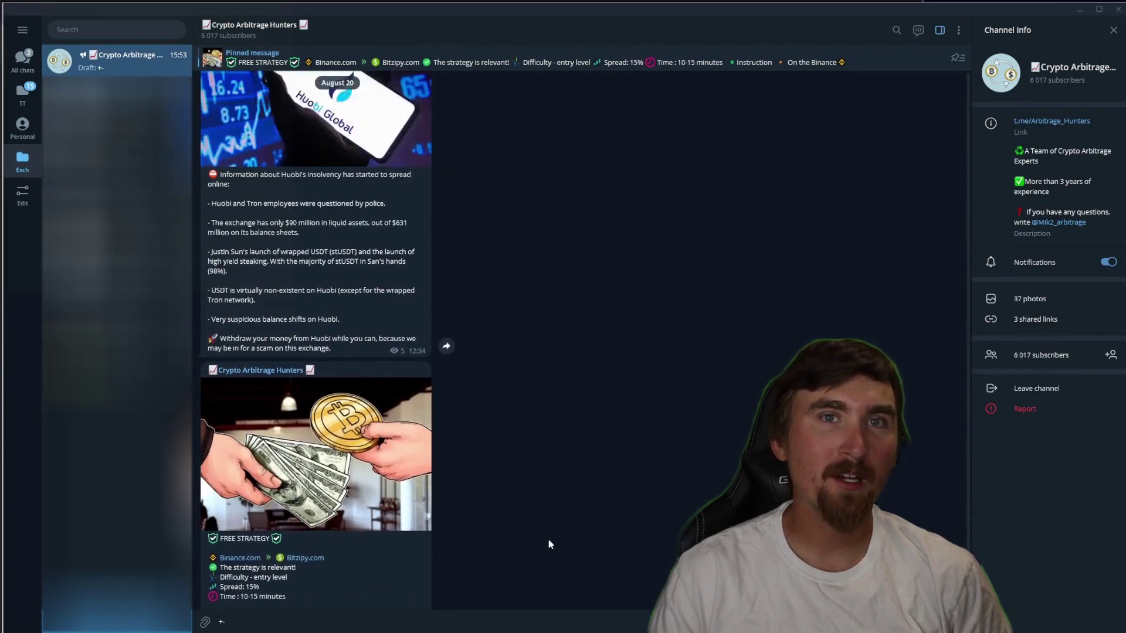
scroll(547, 541, "up", 1)
scroll(548, 540, "up", 1)
scroll(548, 544, "up", 1)
scroll(548, 544, "up", 1)
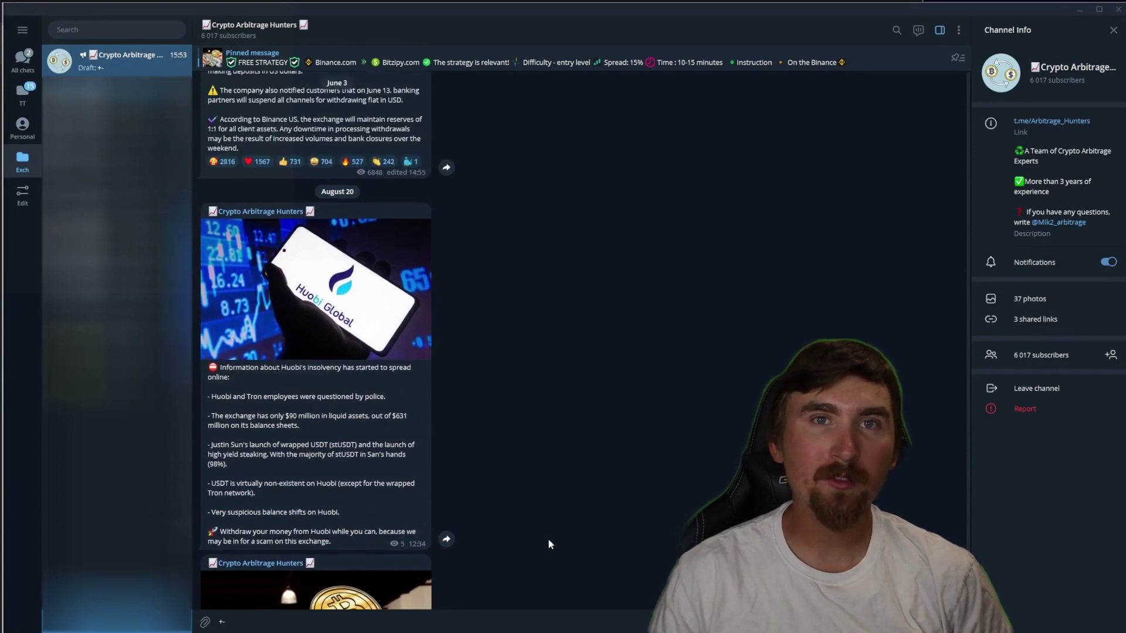
scroll(549, 544, "up", 2)
scroll(550, 544, "up", 1)
scroll(551, 544, "up", 2)
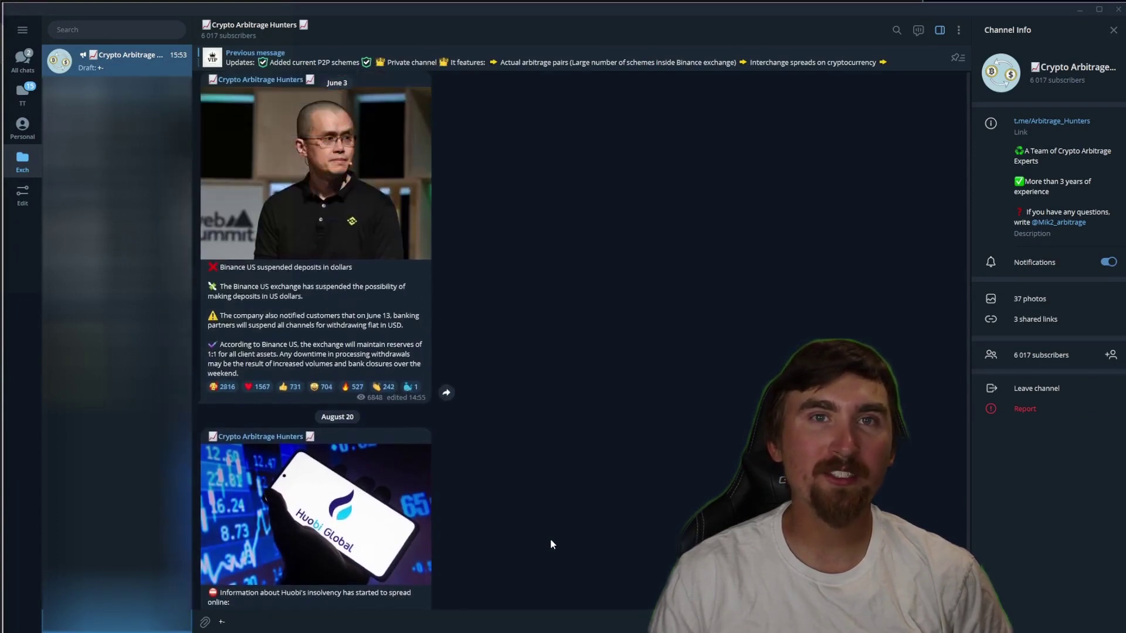
scroll(550, 545, "up", 2)
scroll(551, 545, "up", 1)
scroll(550, 544, "up", 1)
scroll(551, 545, "up", 1)
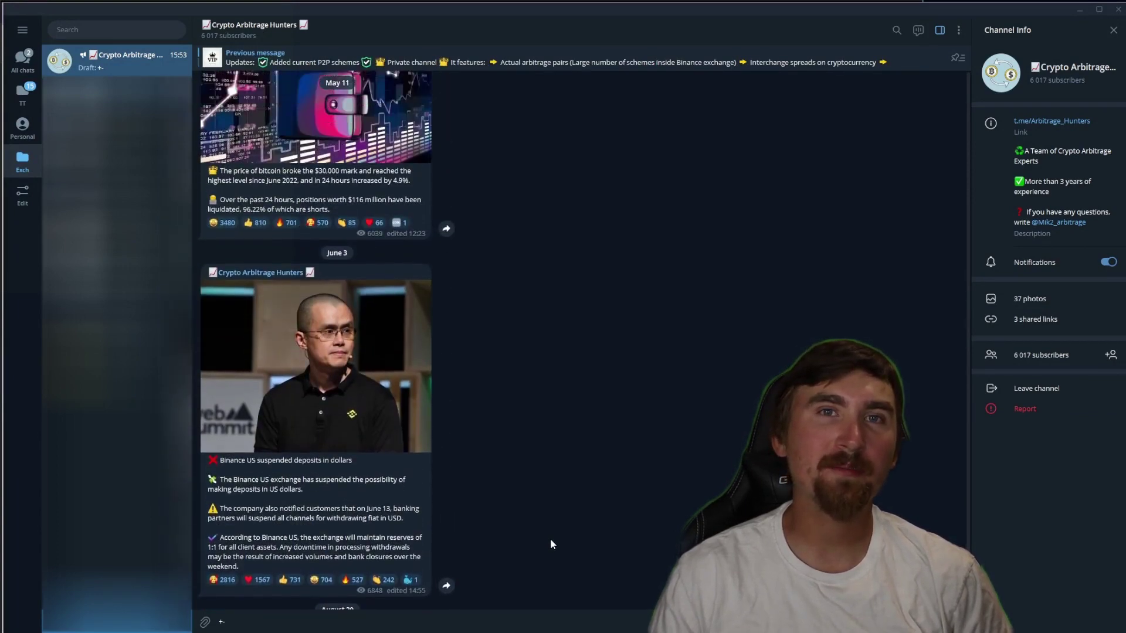
scroll(551, 544, "up", 1)
scroll(552, 545, "up", 1)
scroll(554, 545, "up", 1)
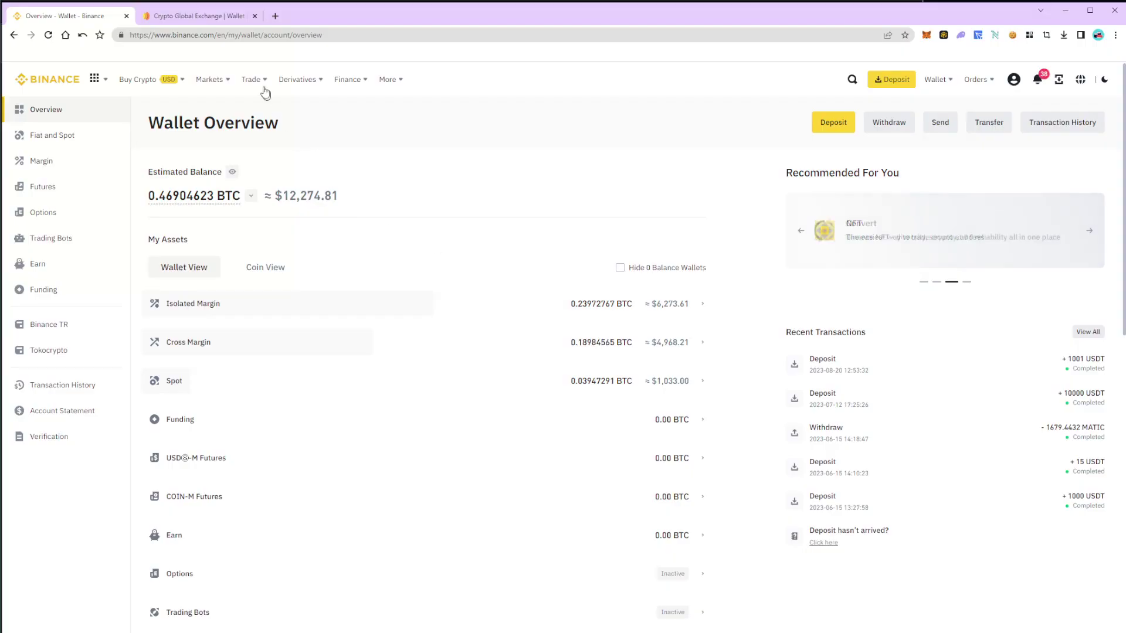
- Market-buy MATIC on Binance's MATIC/USDT spot pair with 100% of the USDT balance
left_click(297, 134)
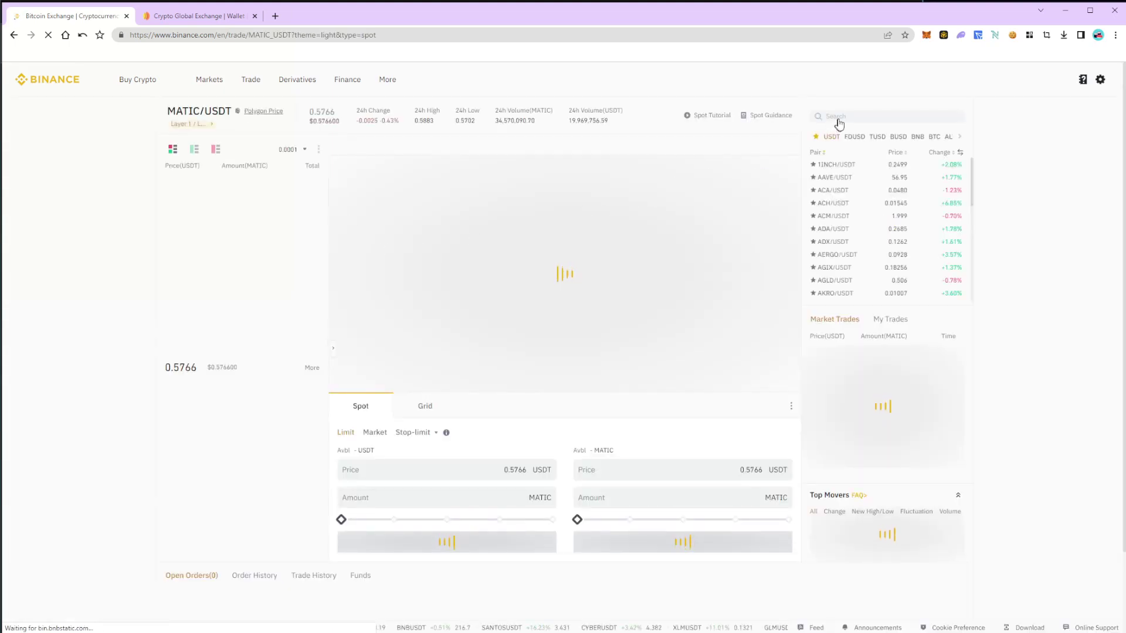
left_click(839, 117)
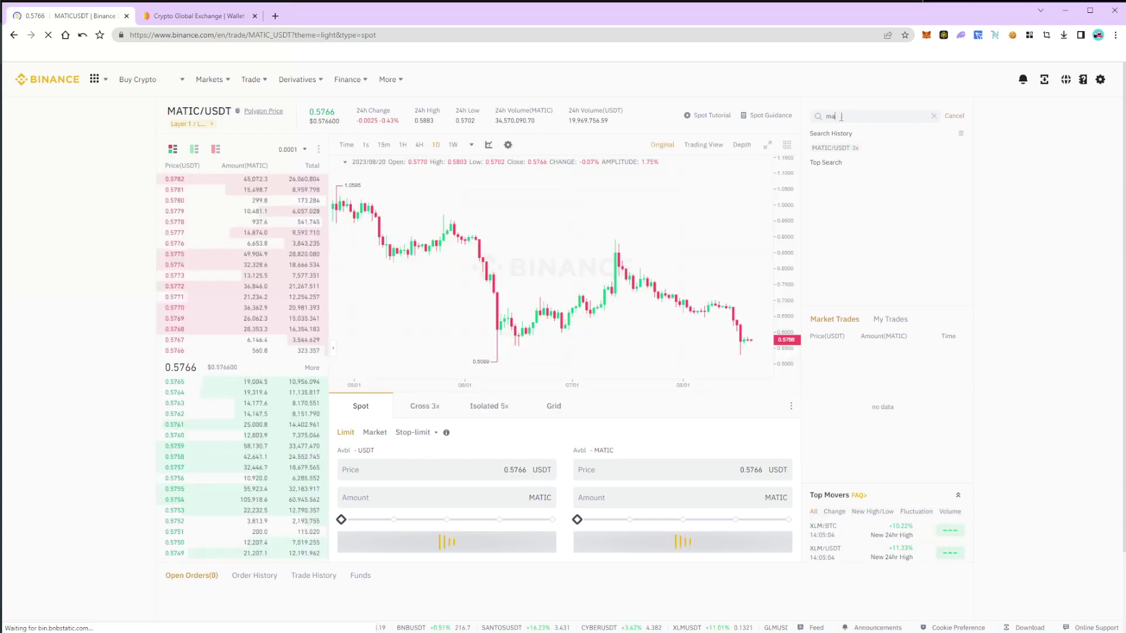
type("matic")
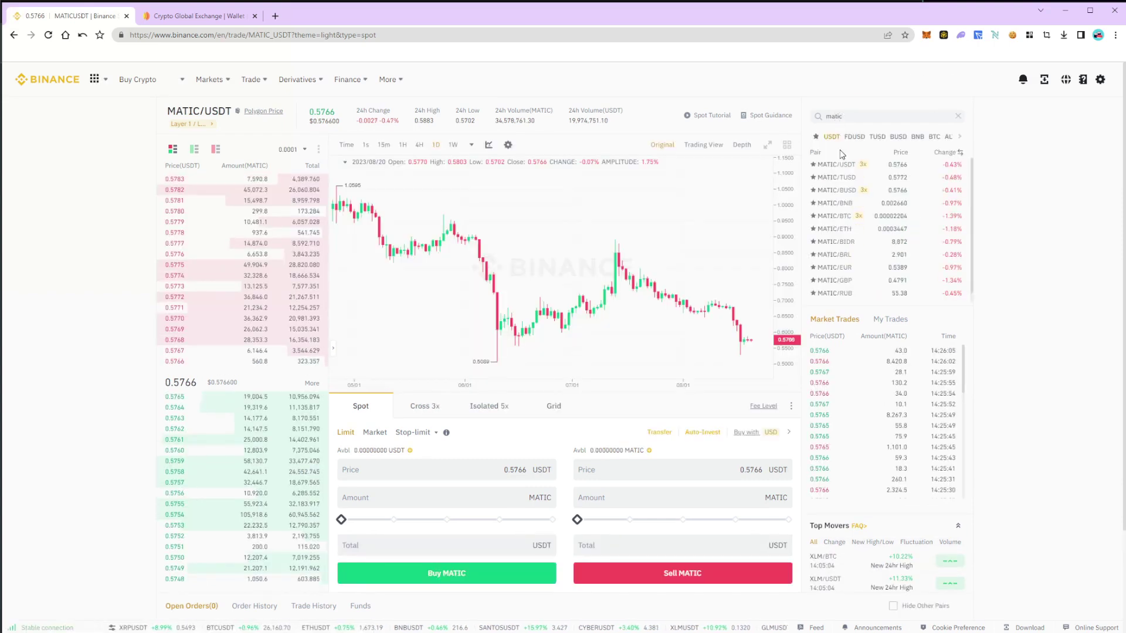
left_click(850, 170)
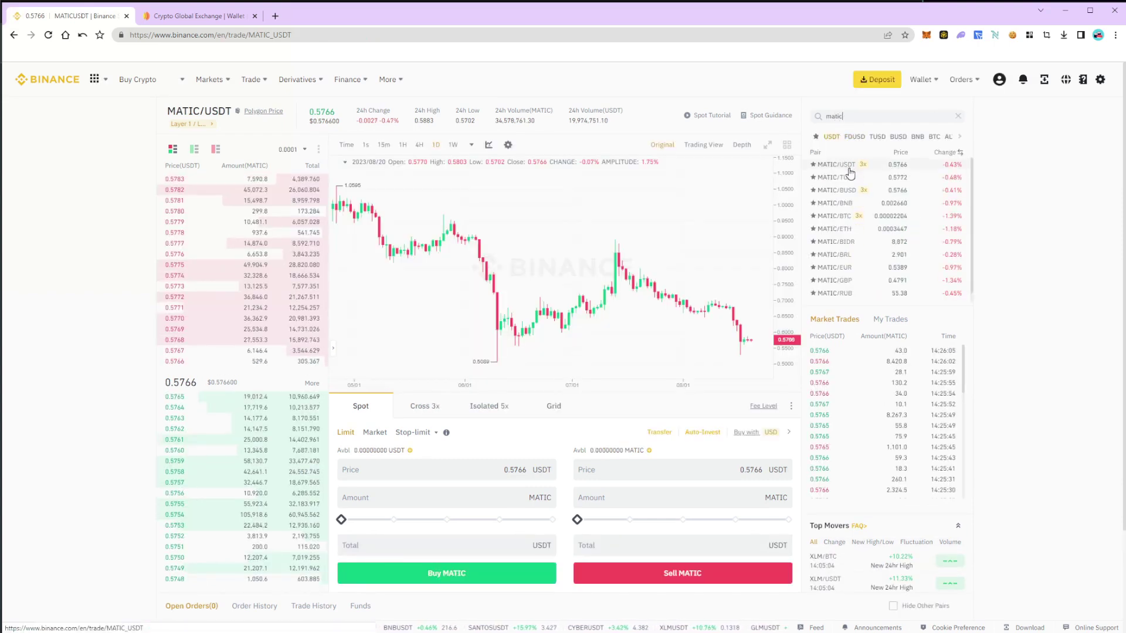
left_click(375, 433)
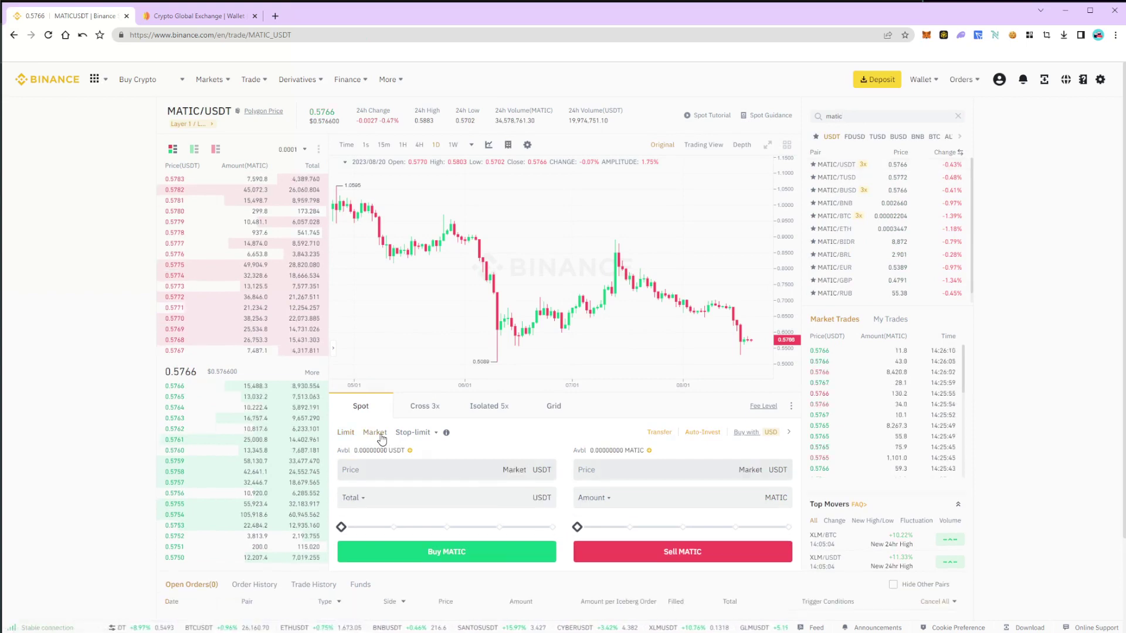
left_click_drag(341, 527, 512, 527)
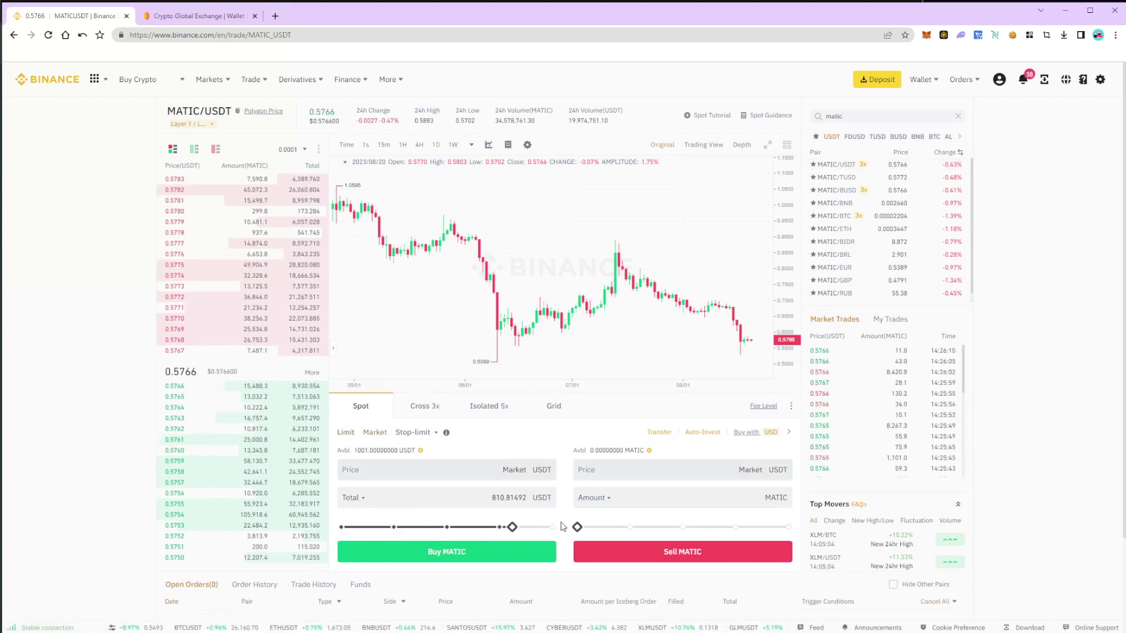
left_click(552, 526)
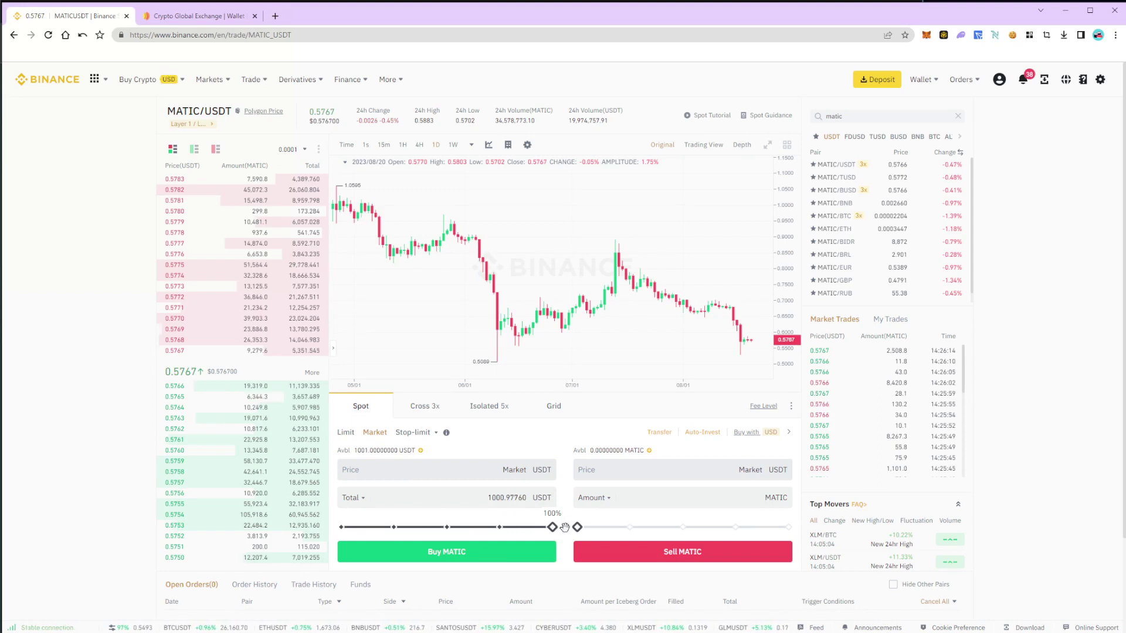
left_click(523, 554)
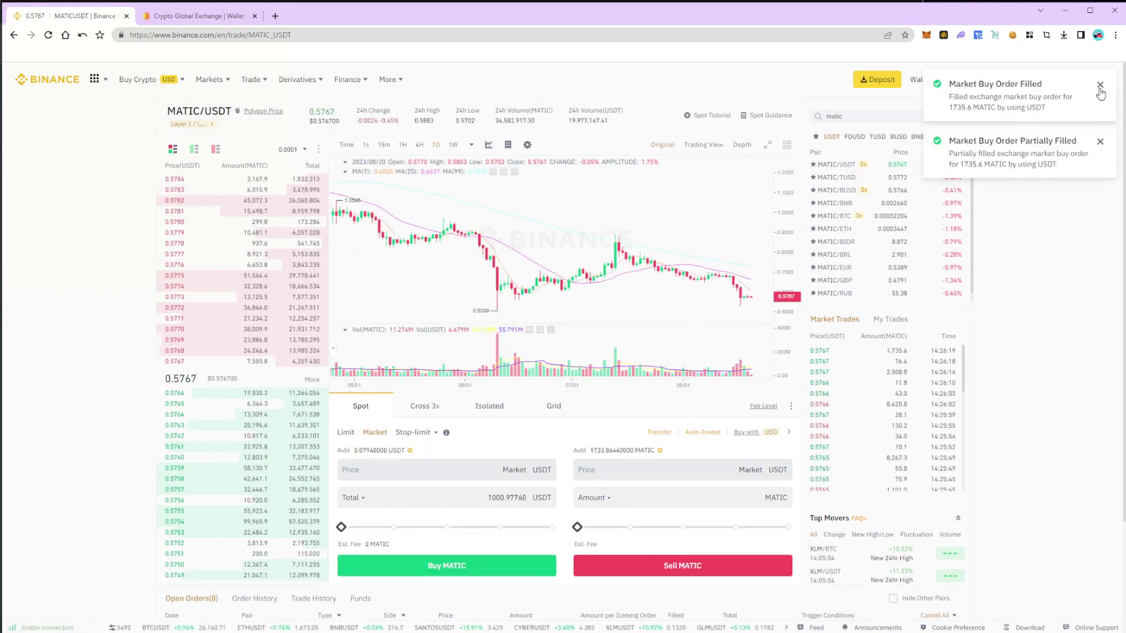
mouse_move(920, 79)
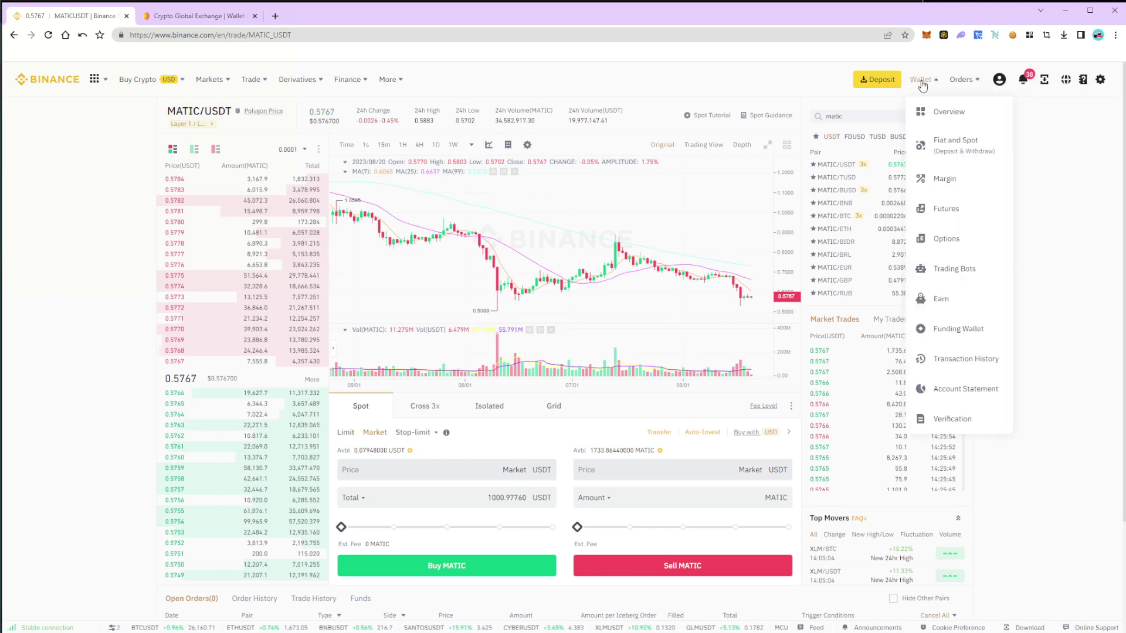
- Verify about 1,733.86 MATIC in Binance's Fiat and Spot wallet, then go to Bitzipy
left_click(942, 139)
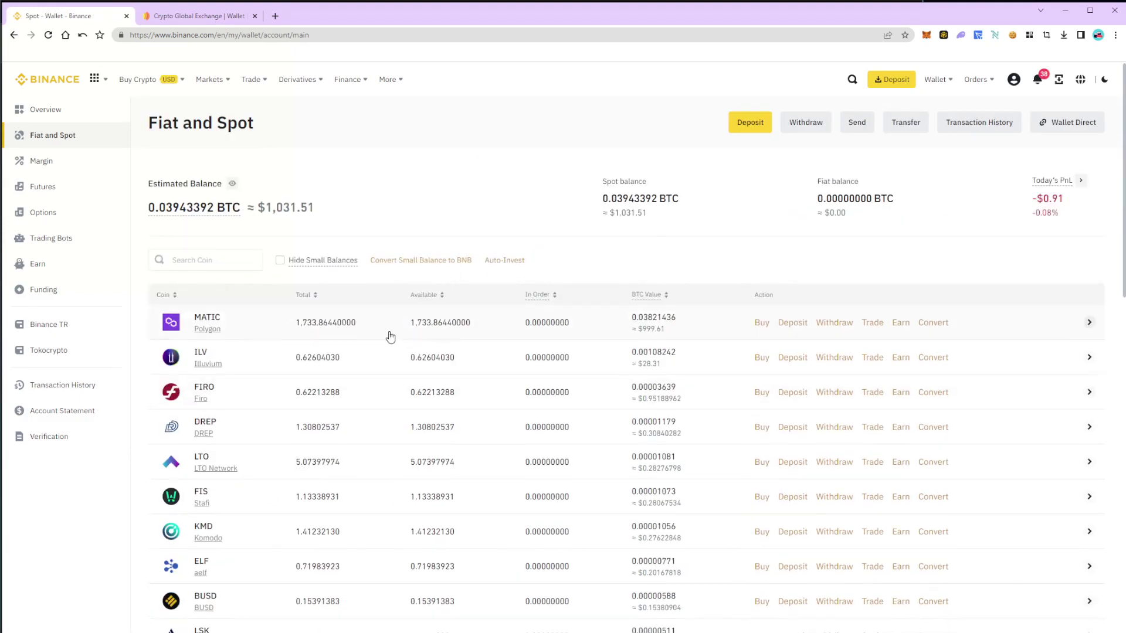
left_click(170, 17)
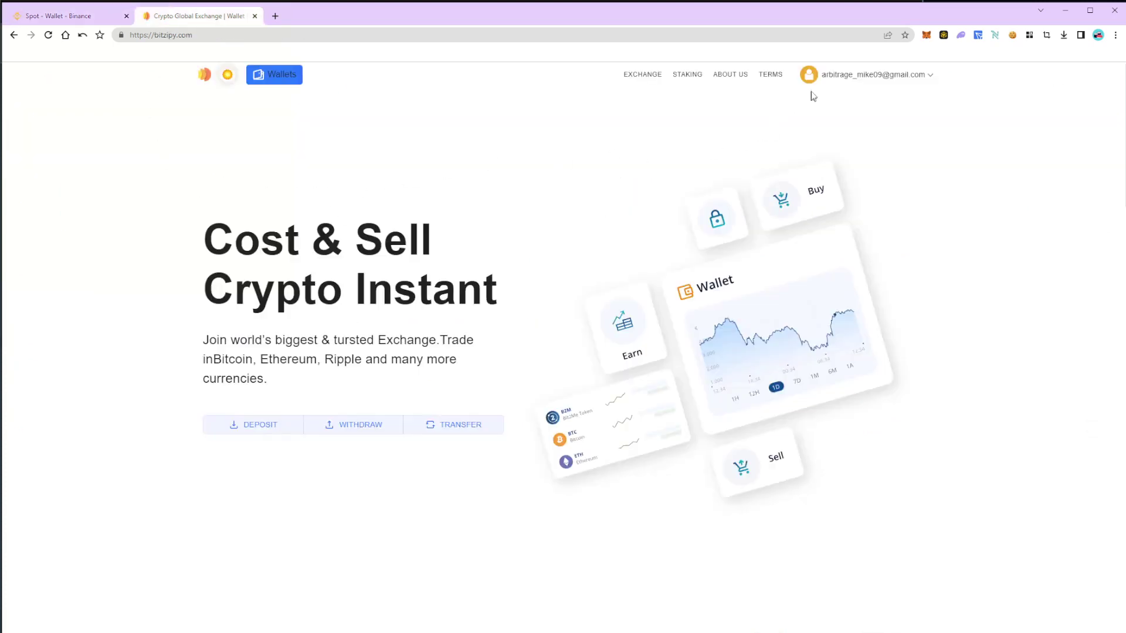
- Browse Bitzipy's exchange page and coin carousel, then view the zero-balance Wallets list
left_click(651, 78)
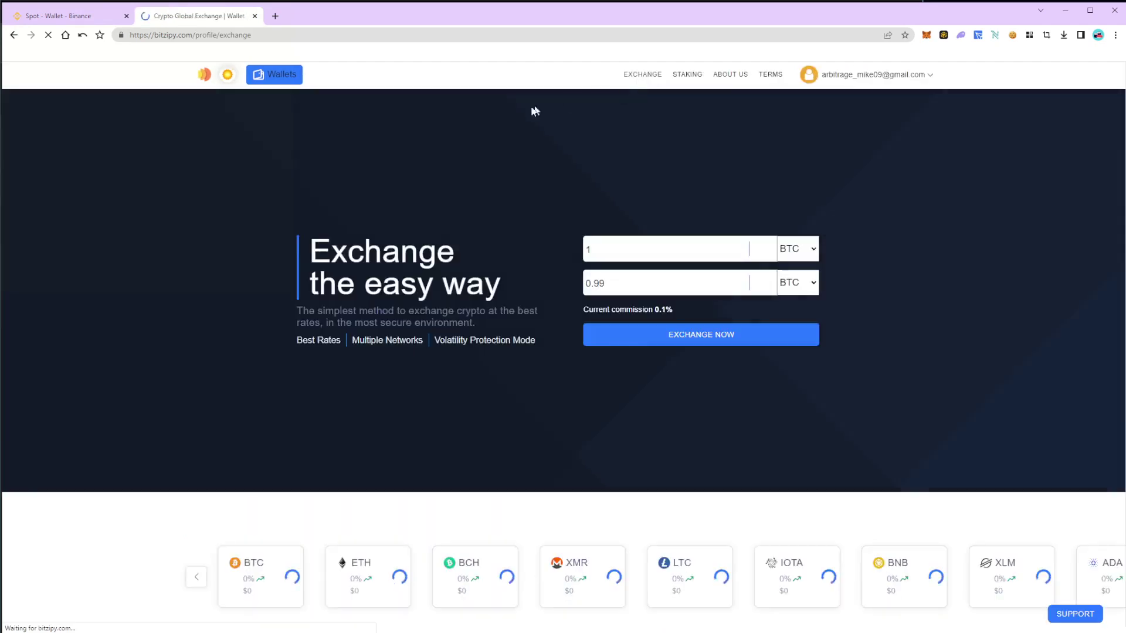
left_click(198, 558)
left_click(199, 558)
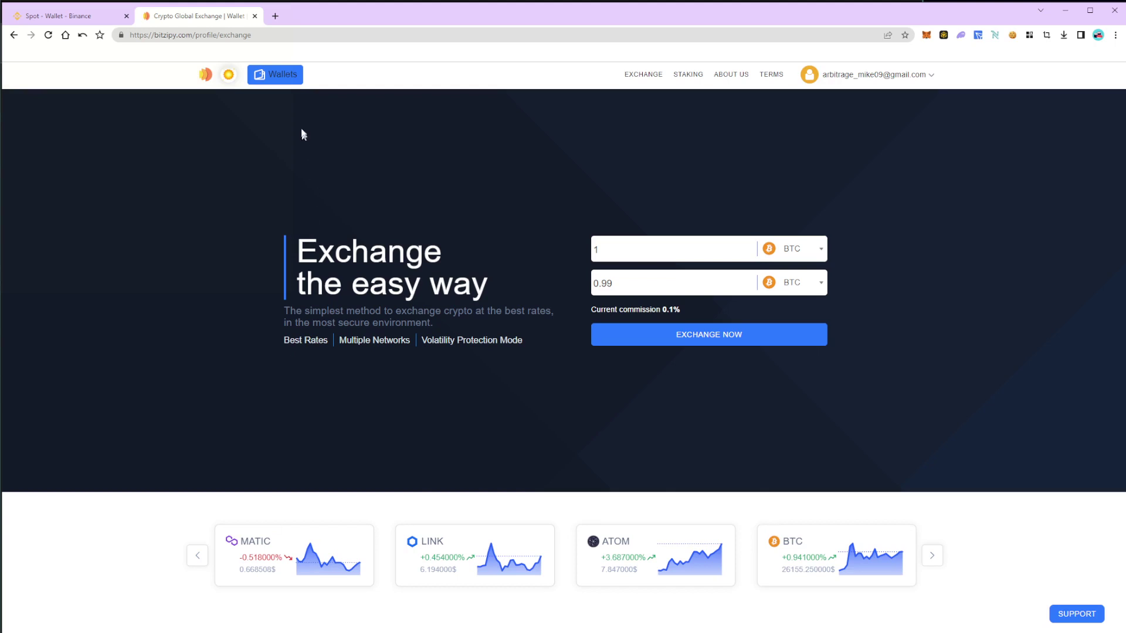
left_click(292, 84)
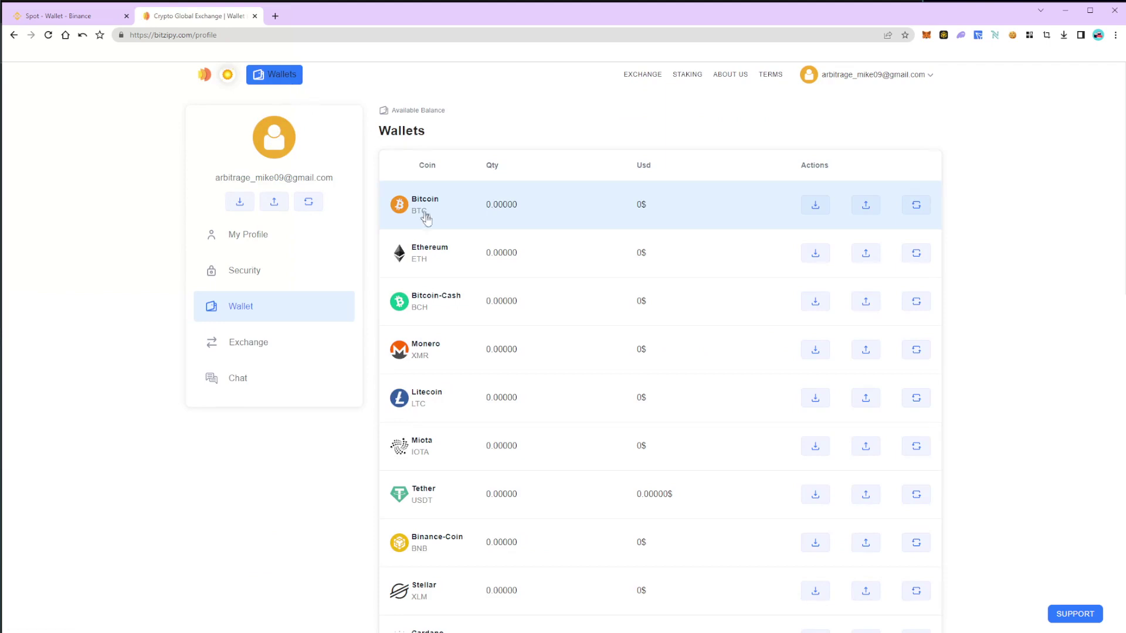
scroll(425, 218, "down", 3)
scroll(587, 446, "down", 3)
scroll(633, 452, "down", 2)
scroll(678, 478, "down", 2)
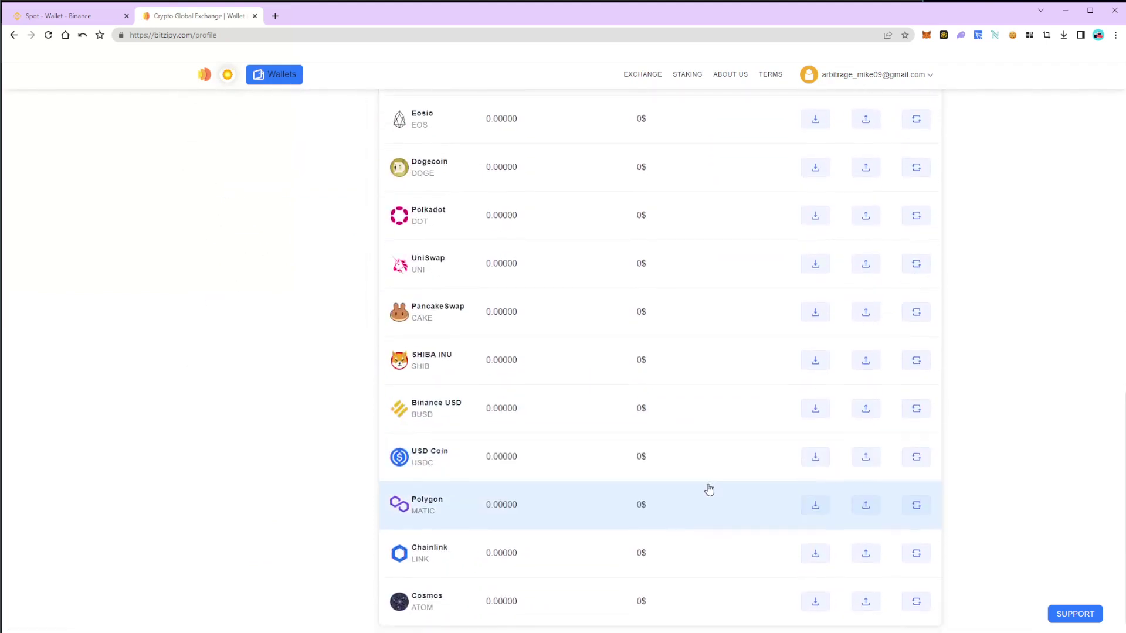
scroll(709, 489, "down", 1)
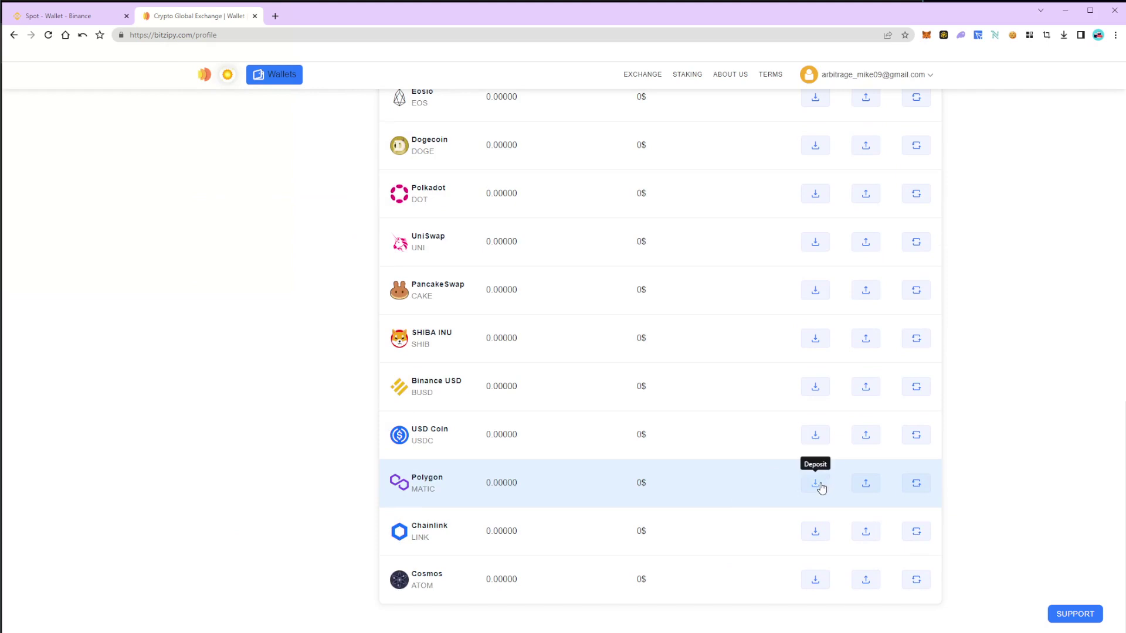
- Generate a Bitzipy Polygon deposit address for 1,733 MATIC (request #311157)
left_click(817, 485)
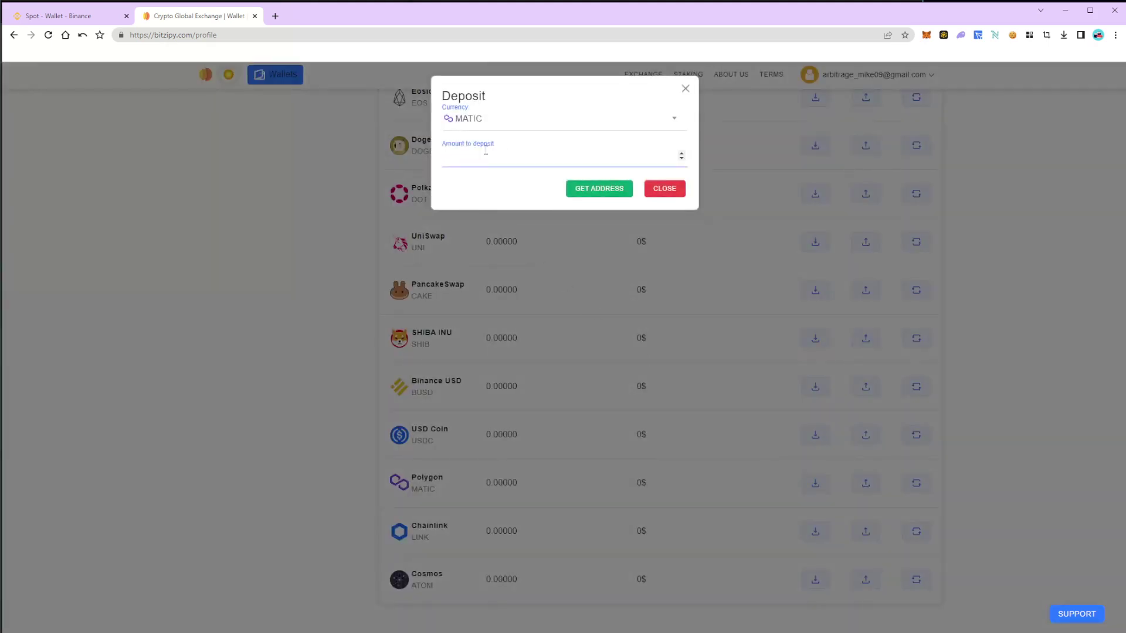
left_click(586, 196)
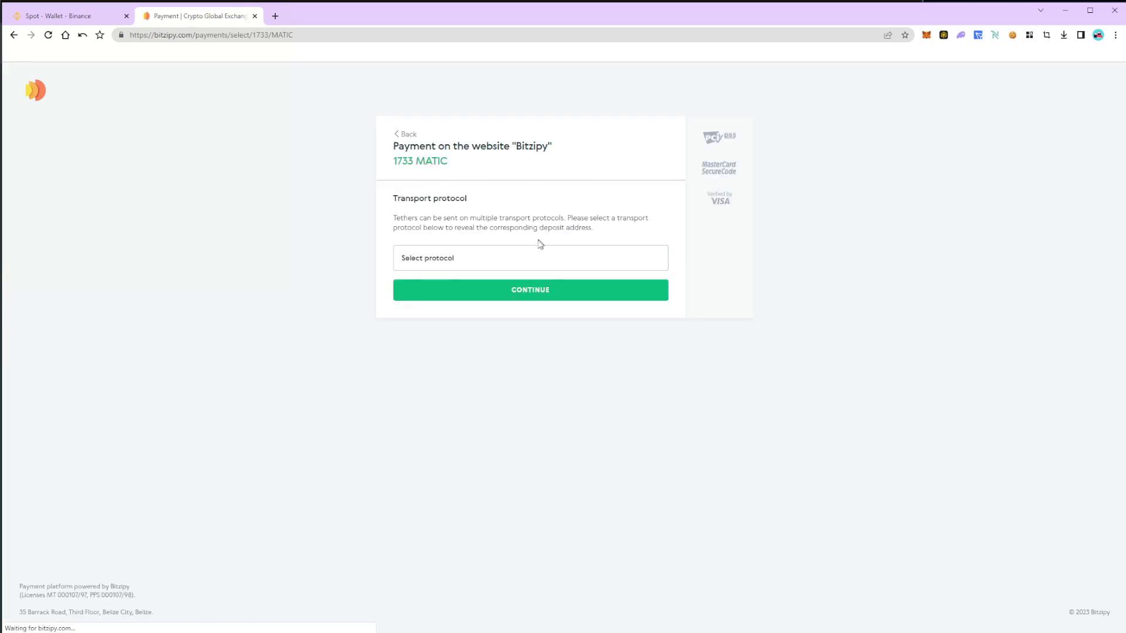
left_click(530, 259)
left_click(513, 284)
left_click(509, 292)
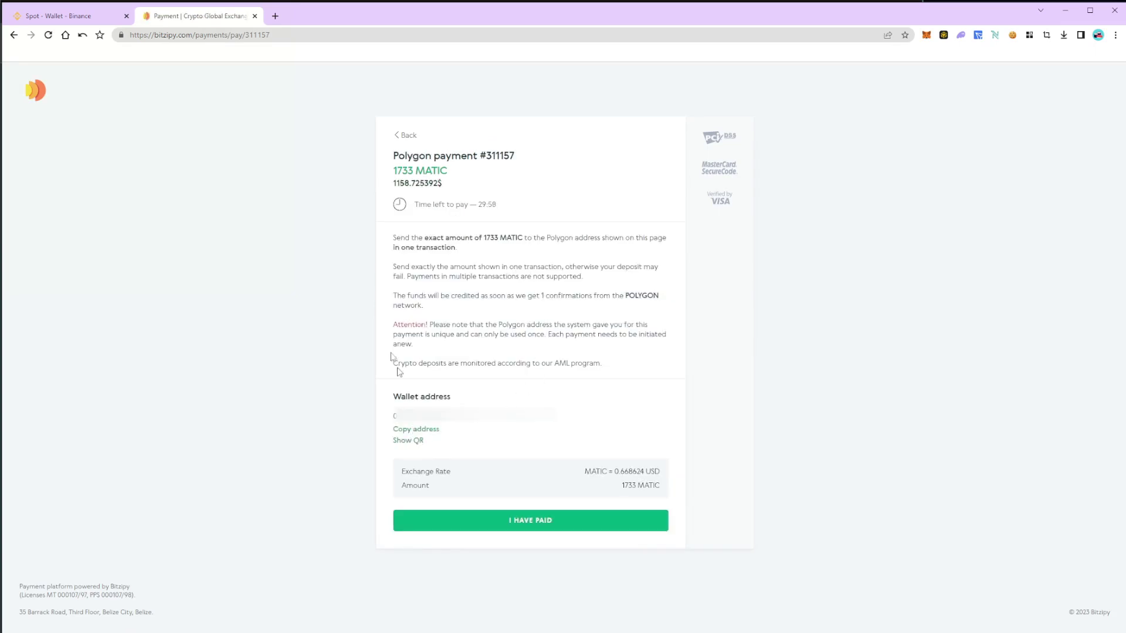
left_click(75, 18)
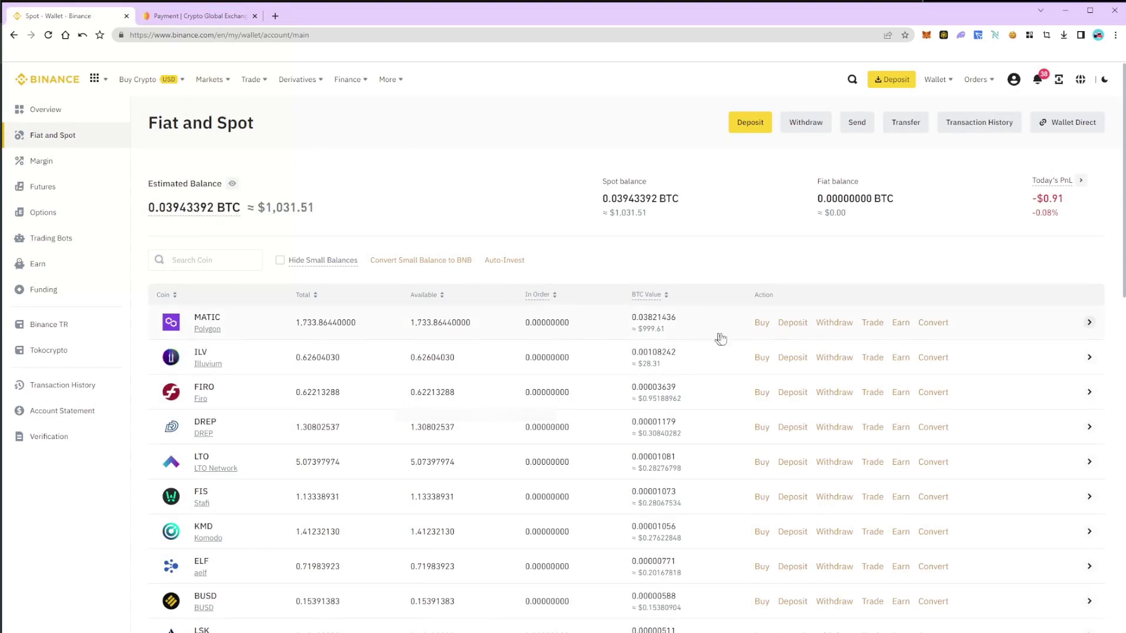
- Withdraw 1,733 MATIC from Binance over Polygon to the pasted Bitzipy deposit address
left_click(835, 323)
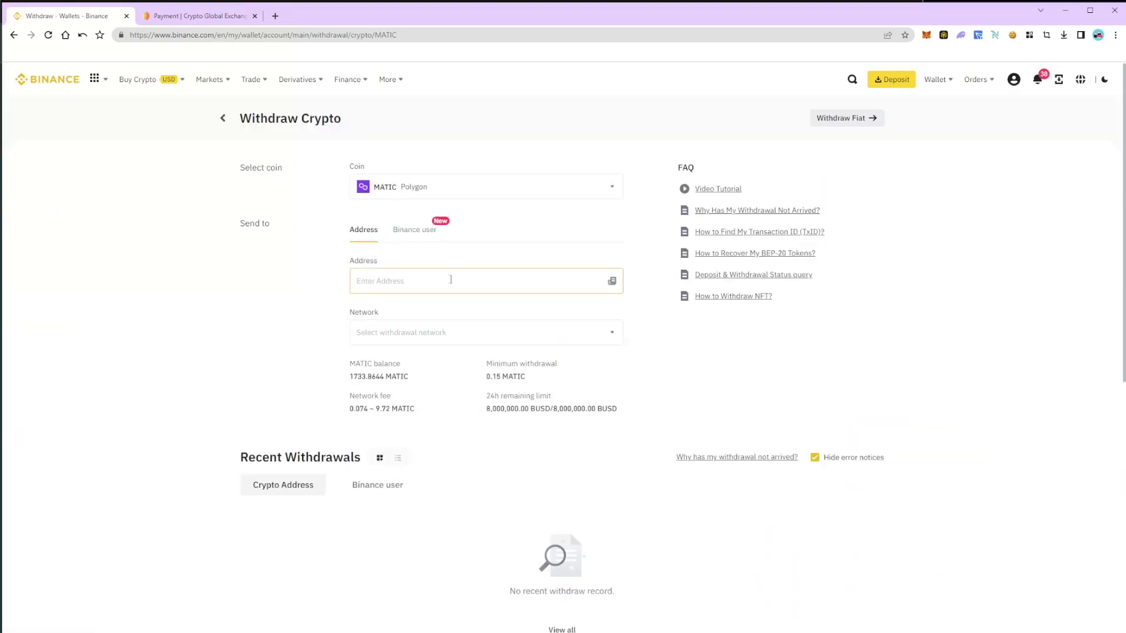
key("ctrl+v")
left_click(278, 299)
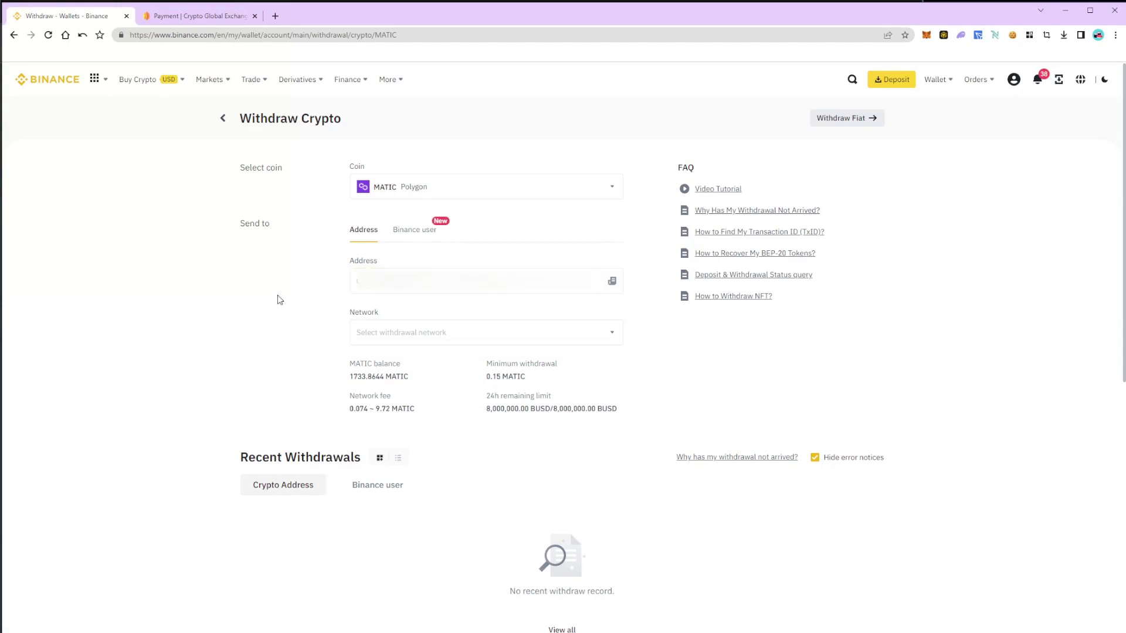
left_click(391, 332)
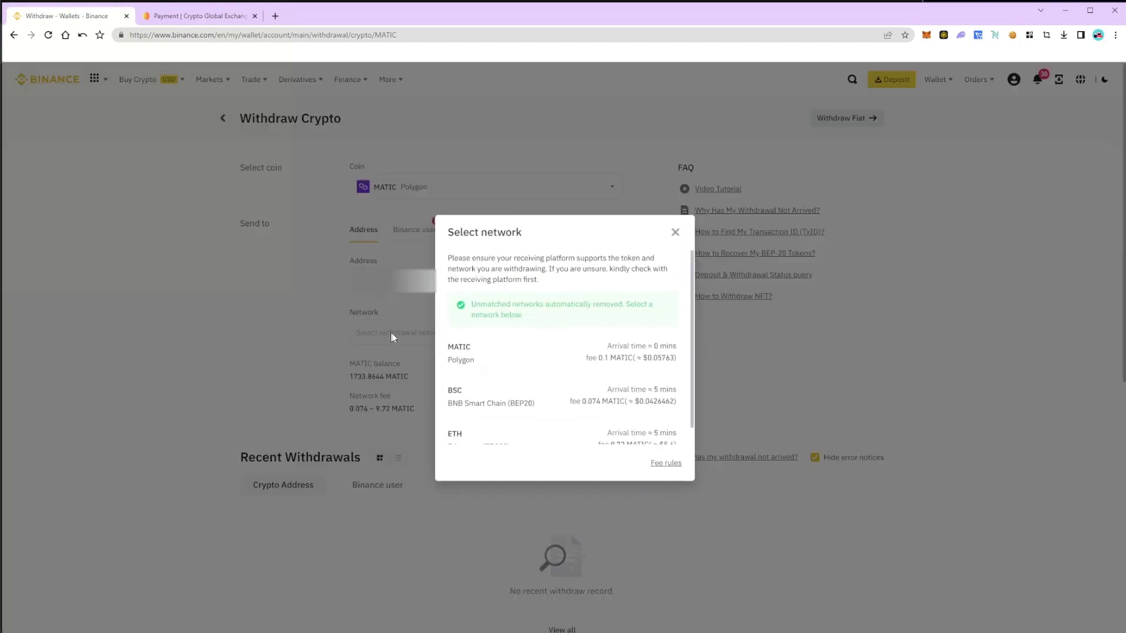
left_click(519, 368)
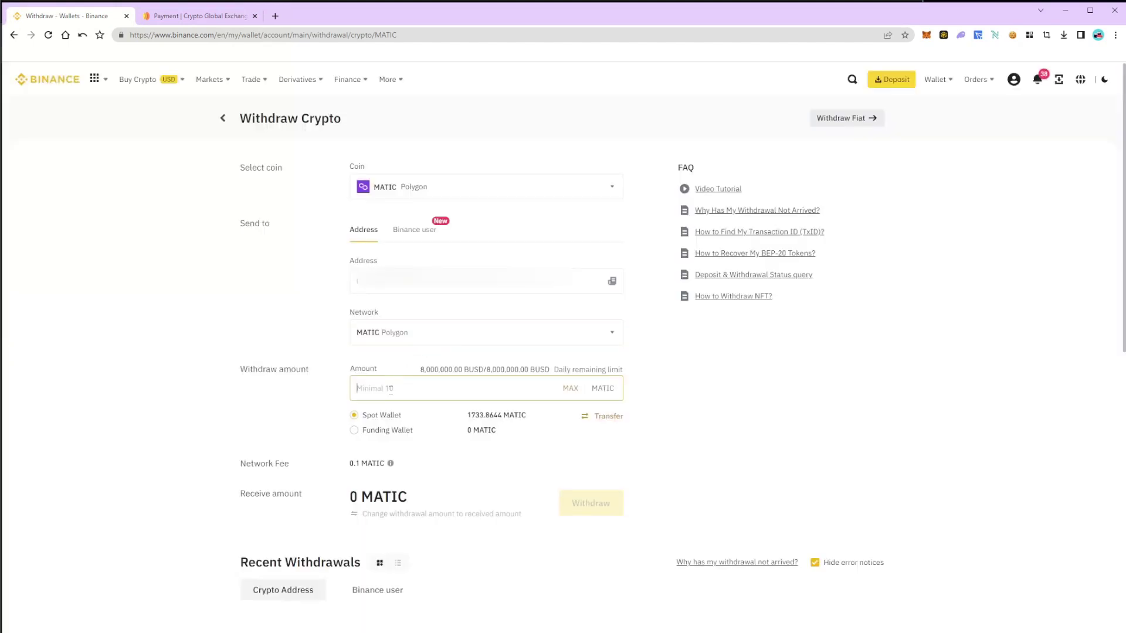
left_click(388, 388)
type("1733")
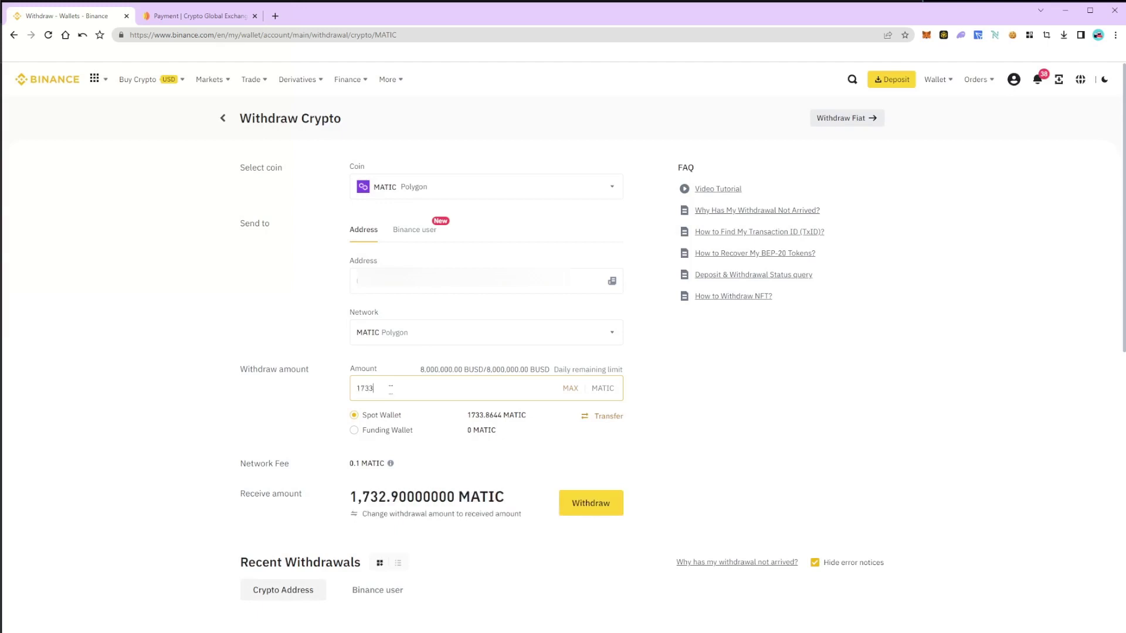
left_click(592, 502)
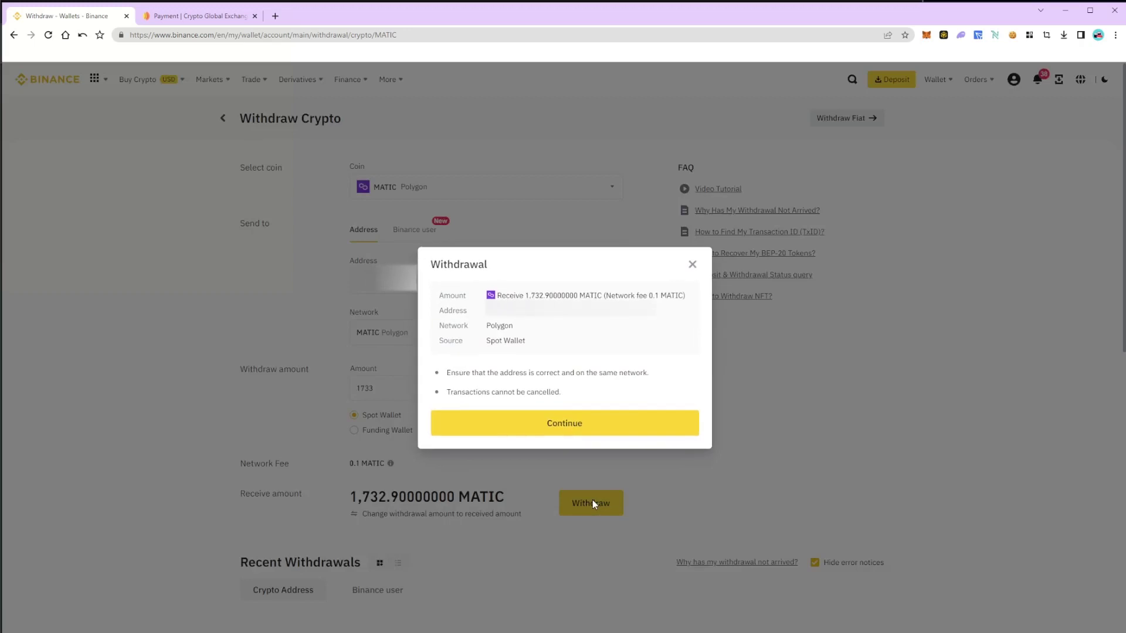
left_click(541, 431)
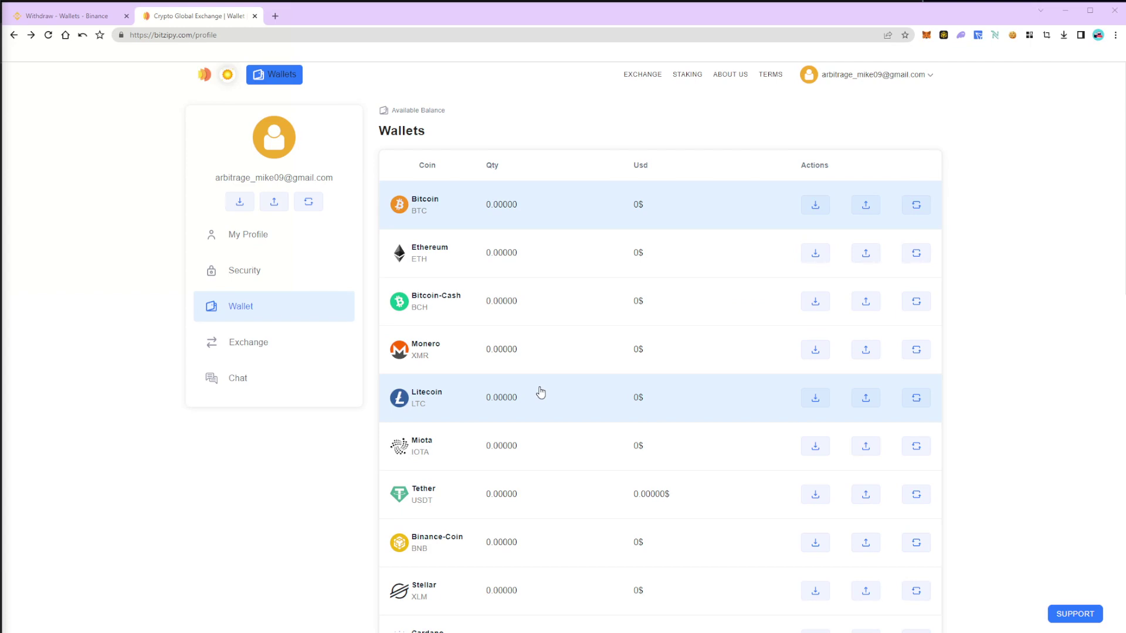
scroll(540, 392, "down", 2)
scroll(540, 393, "down", 1)
scroll(540, 392, "down", 3)
scroll(542, 389, "down", 2)
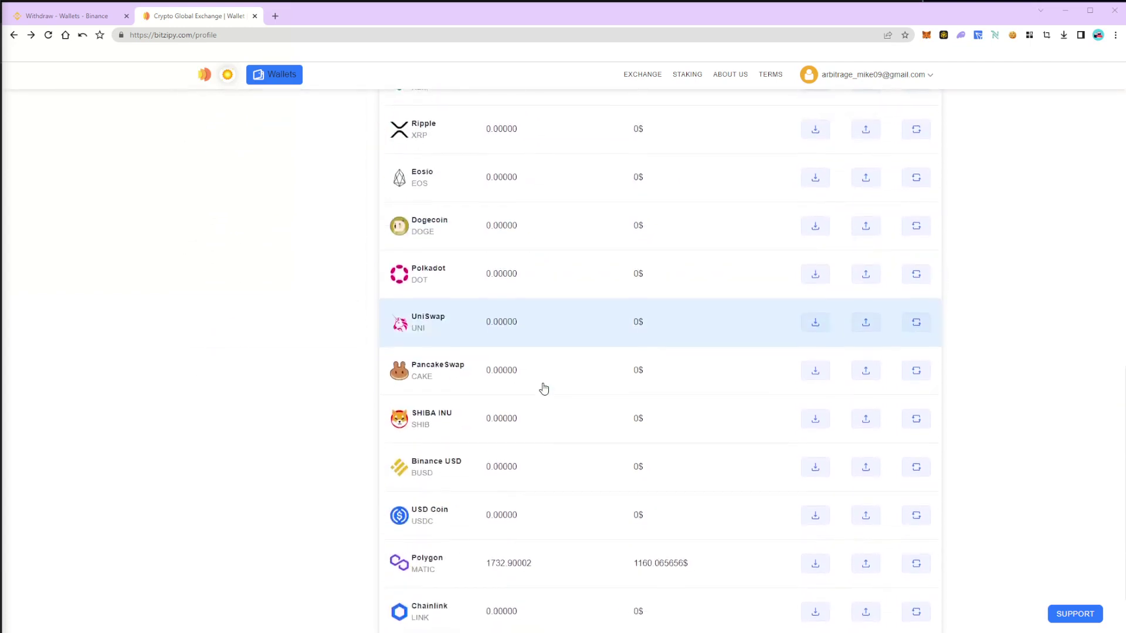
scroll(544, 388, "down", 1)
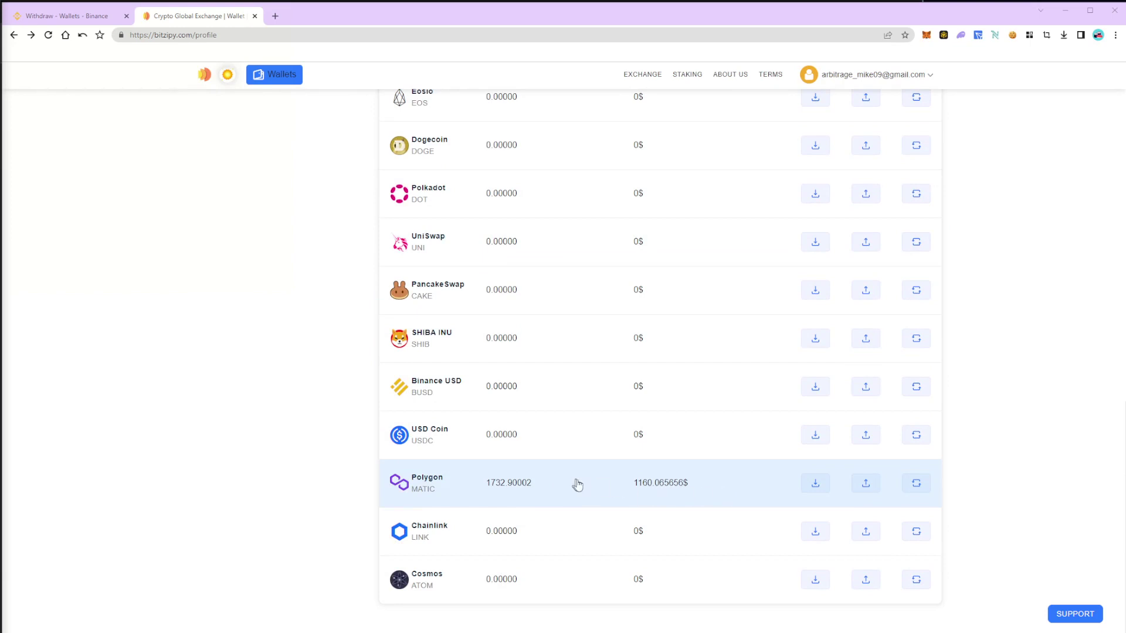
scroll(614, 486, "up", 4)
scroll(598, 483, "up", 3)
scroll(580, 477, "up", 2)
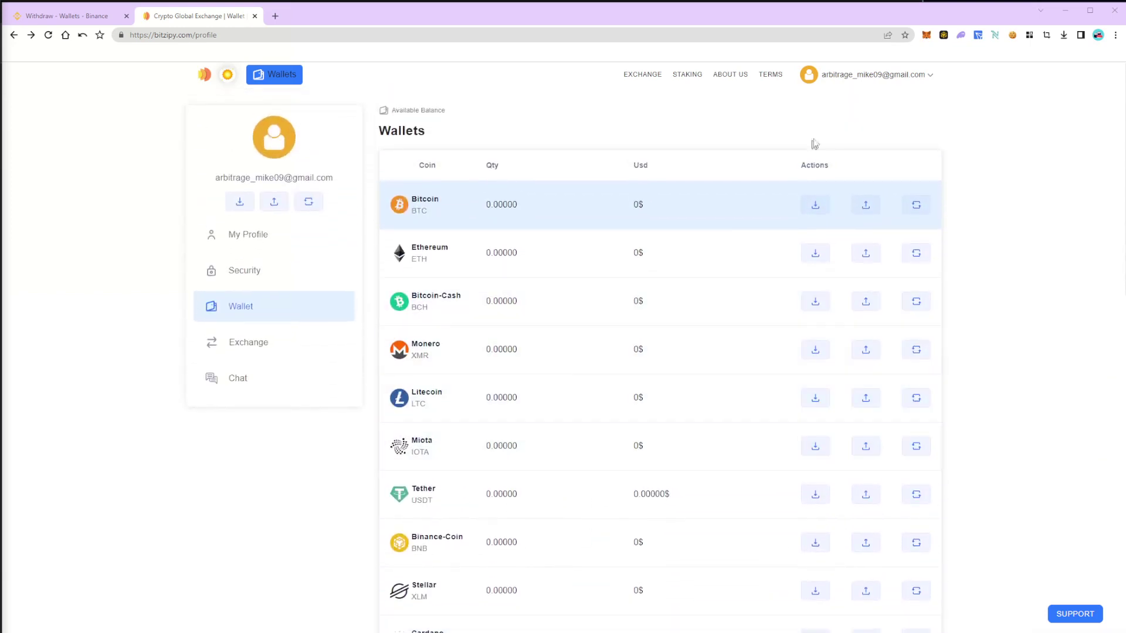
- Confirm in Bitzipy's history that the 1,732.9 MATIC deposit completed
left_click(929, 78)
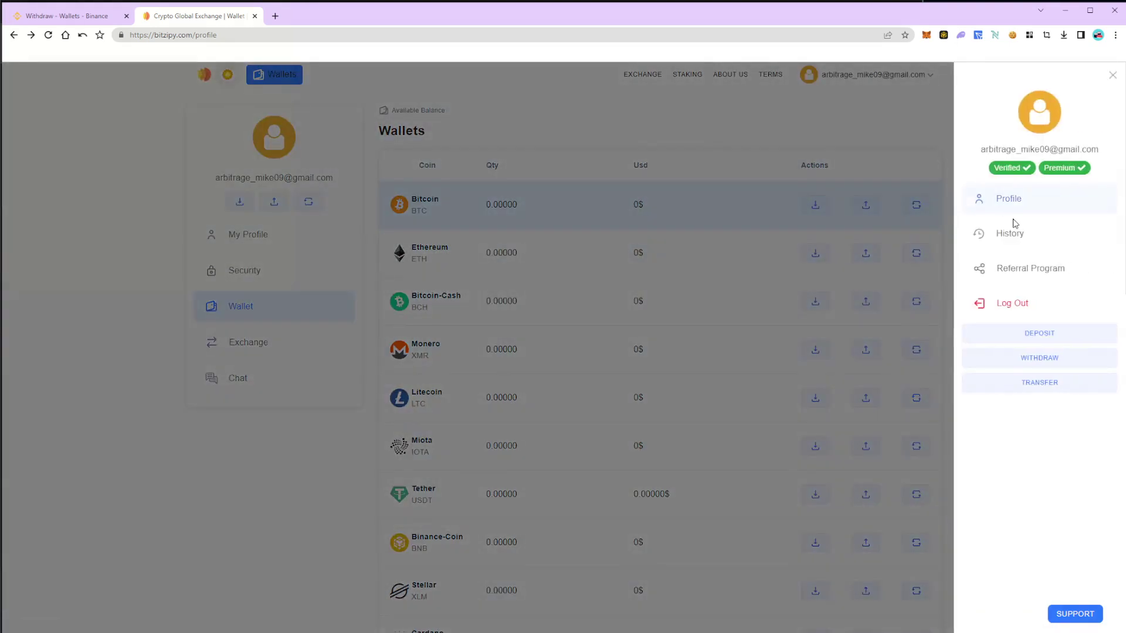
left_click(1019, 231)
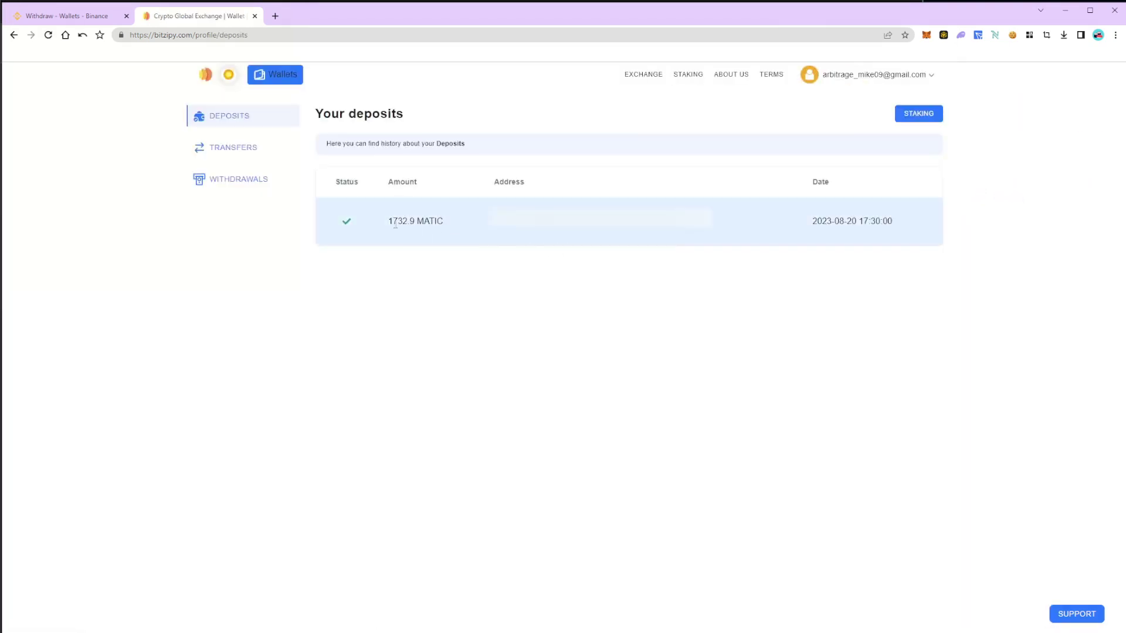
left_click(640, 78)
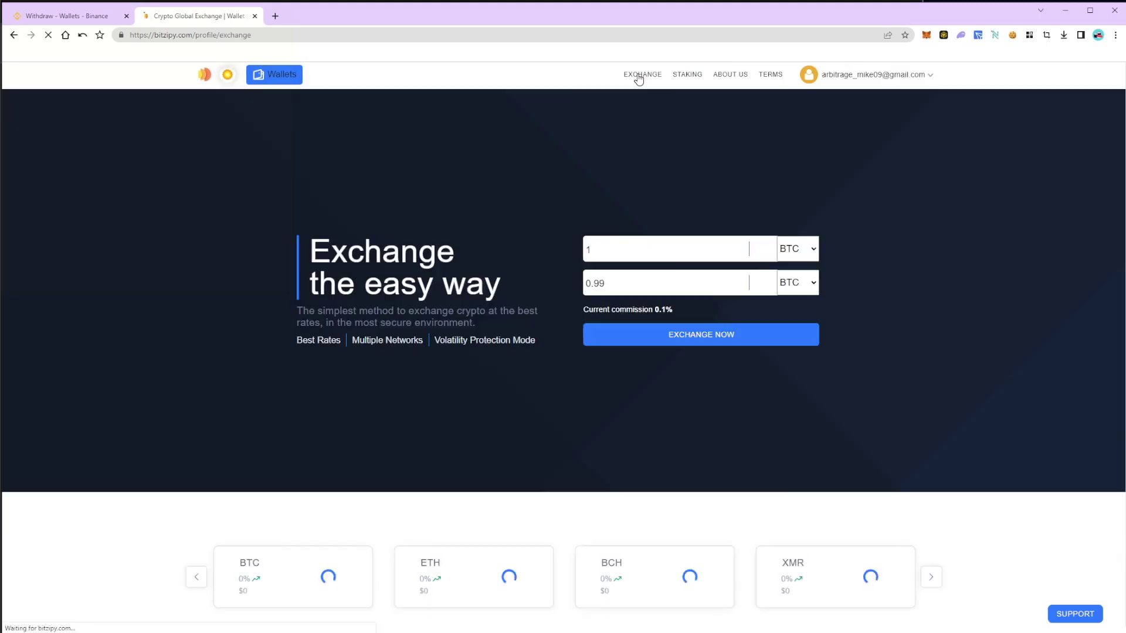
- Exchange 1,732 MATIC for USDT in Bitzipy, leaving about 1,157 USDT in the wallet
left_click(785, 249)
scroll(813, 316, "down", 2)
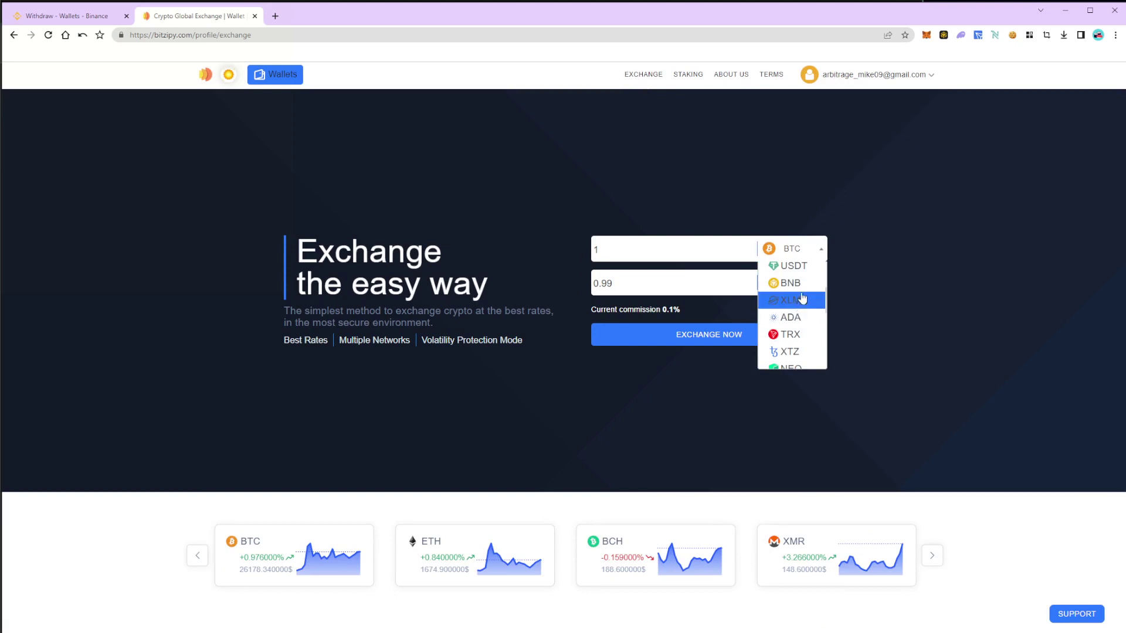
scroll(805, 315, "down", 2)
scroll(801, 315, "down", 2)
left_click(794, 334)
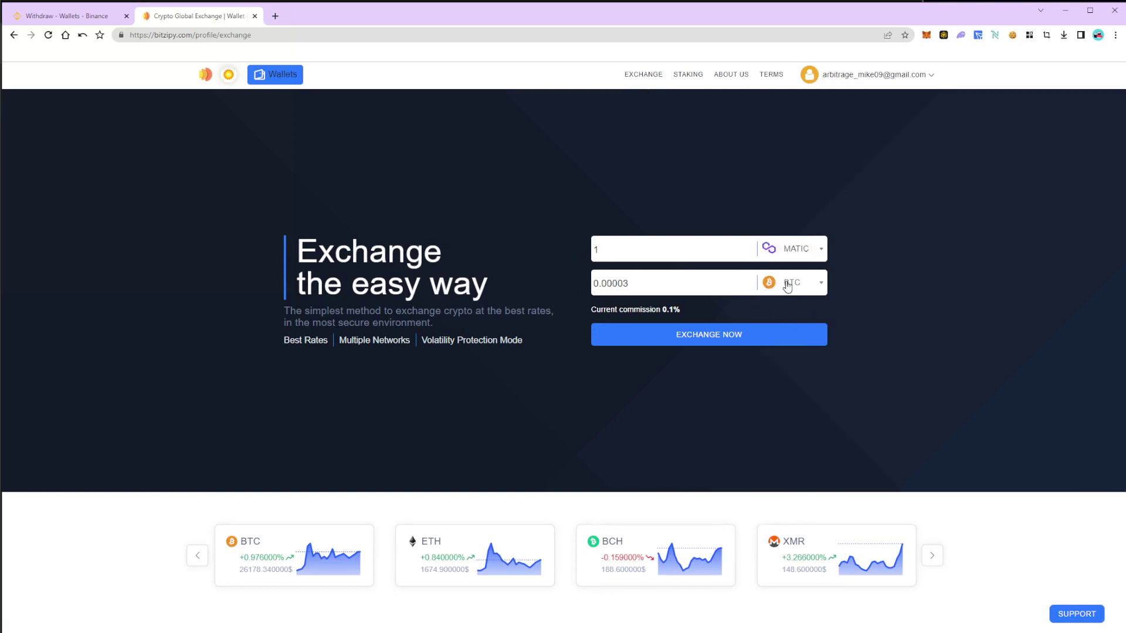
left_click(792, 283)
scroll(798, 351, "down", 1)
left_click(798, 352)
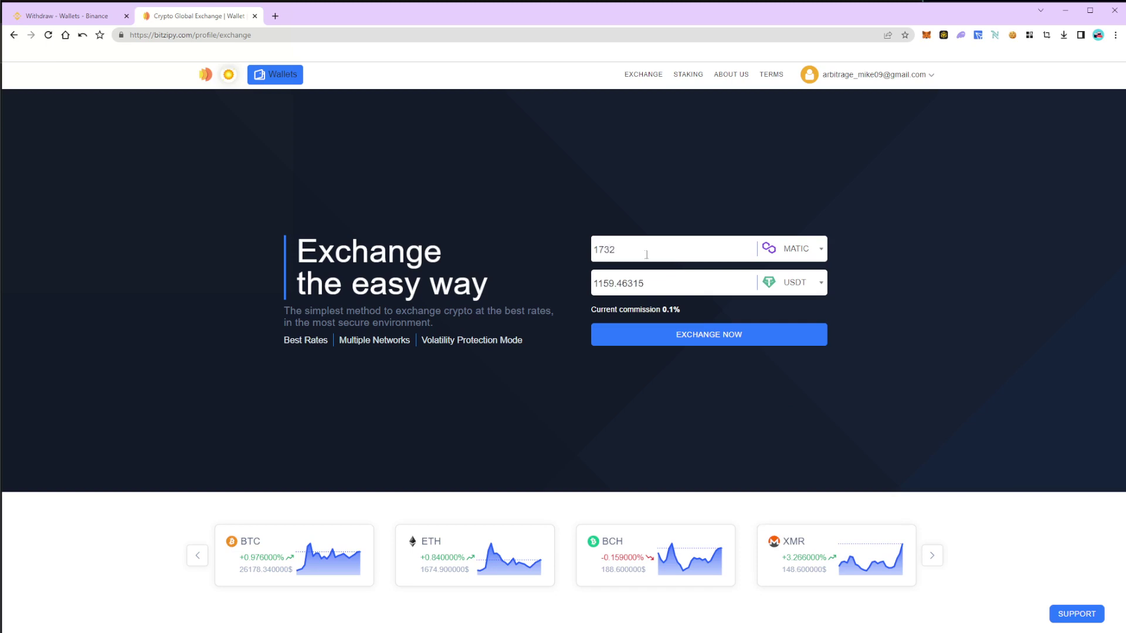
left_click(688, 339)
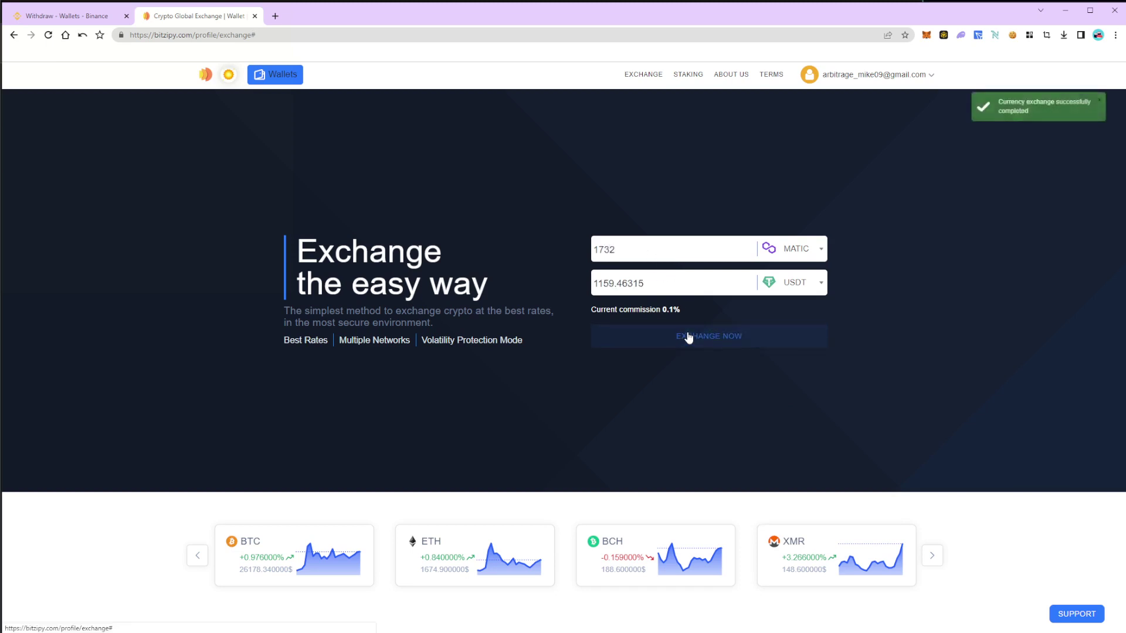
left_click(280, 79)
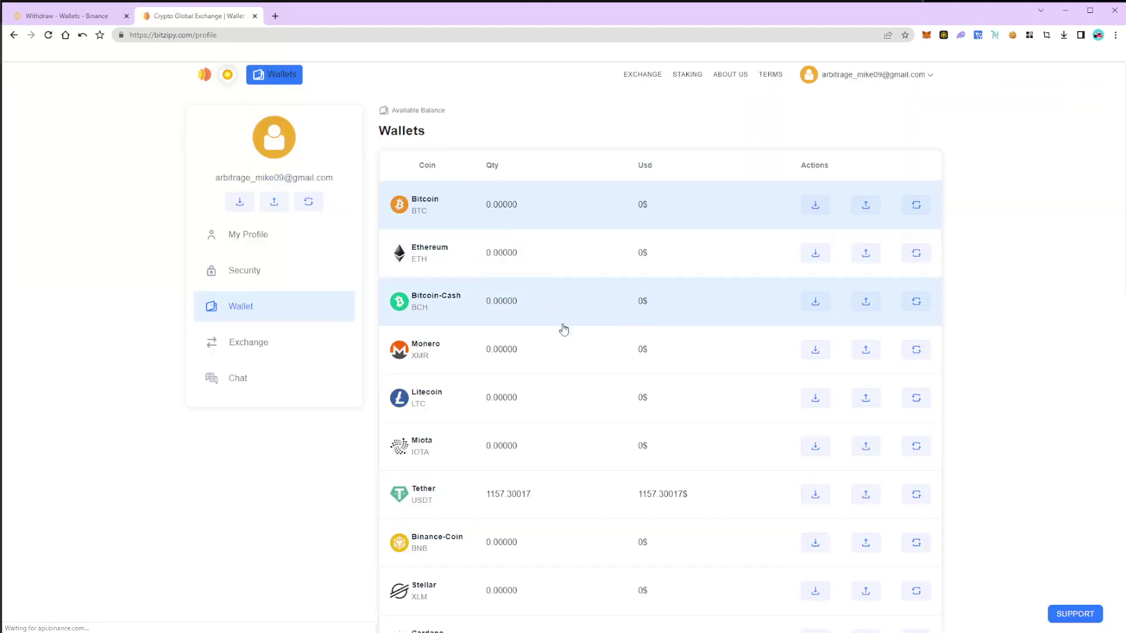
- Fill in a Bitzipy USDT withdrawal over TRC-20 with the amount entered
left_click(860, 506)
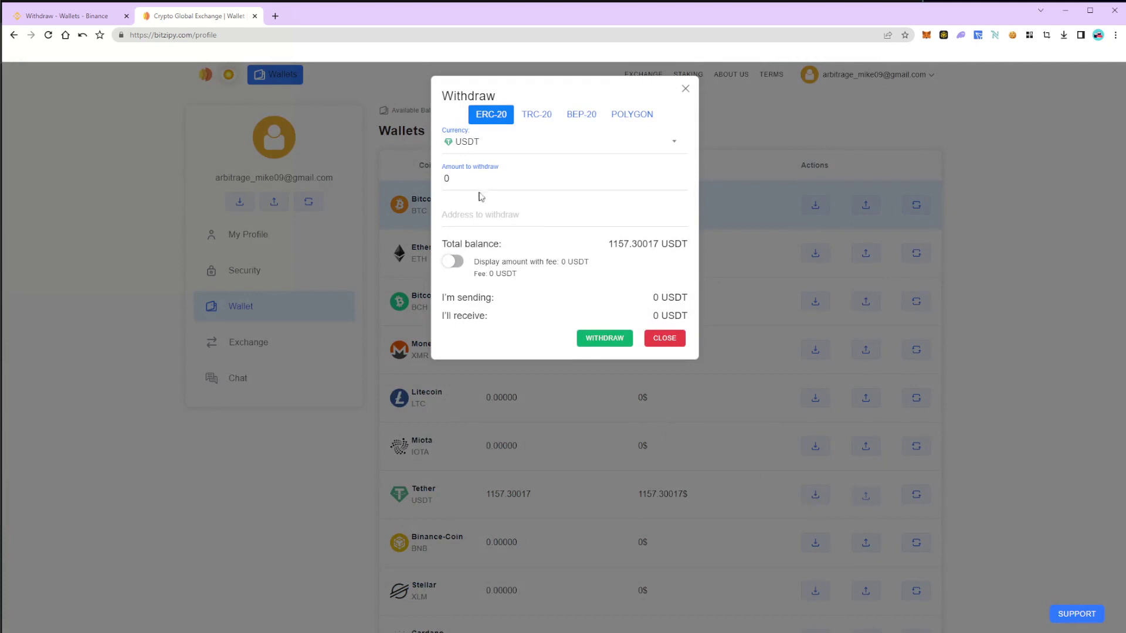
left_click(523, 122)
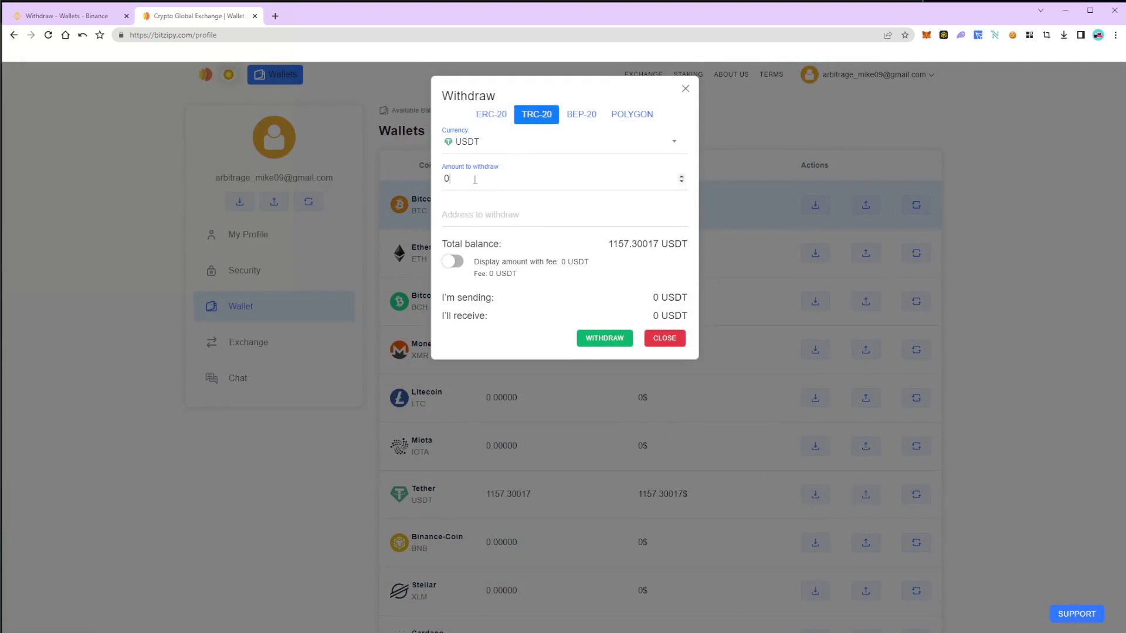
left_click_drag(475, 180, 429, 189)
type("115")
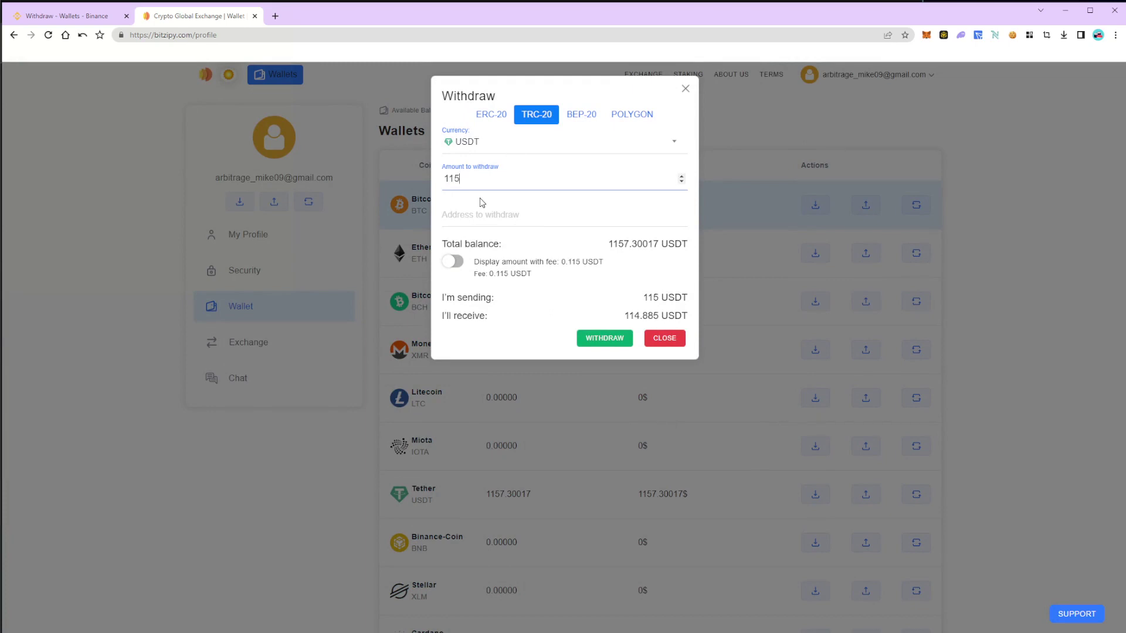
type("6")
left_click(77, 16)
mouse_move(936, 79)
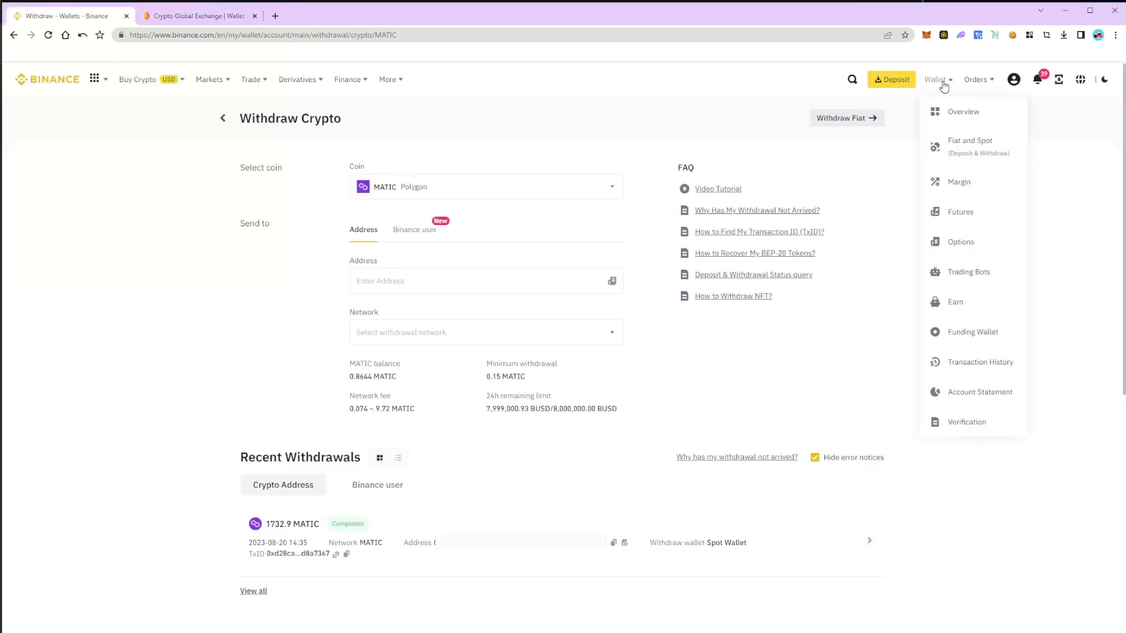
- Copy Binance's USDT deposit address for the Tron (TRC20) network
left_click(969, 147)
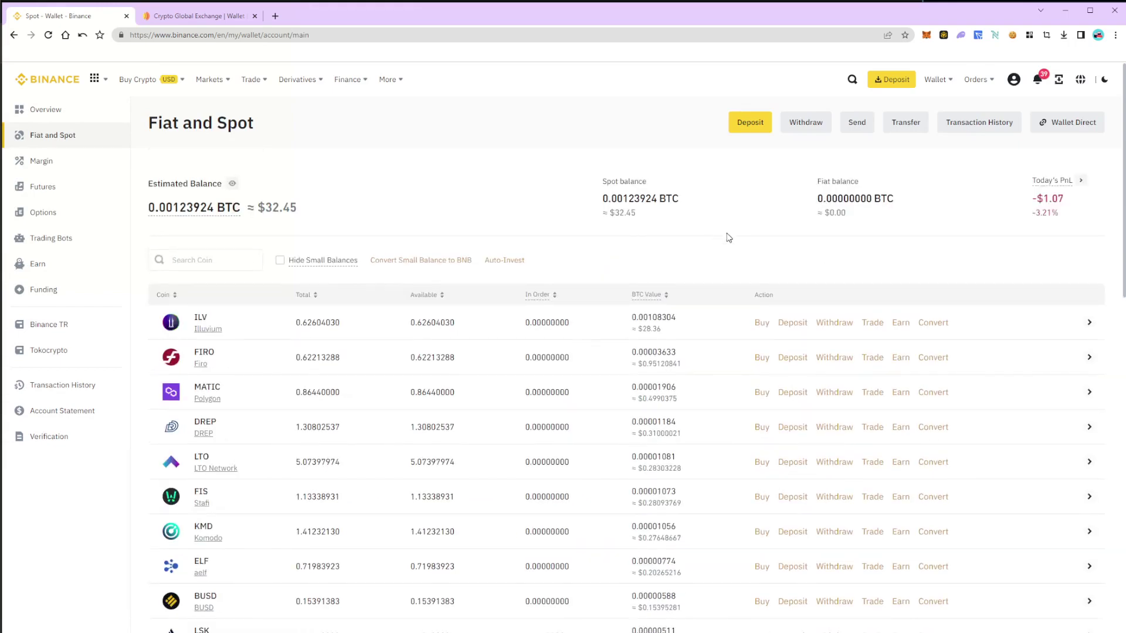
scroll(730, 229, "down", 3)
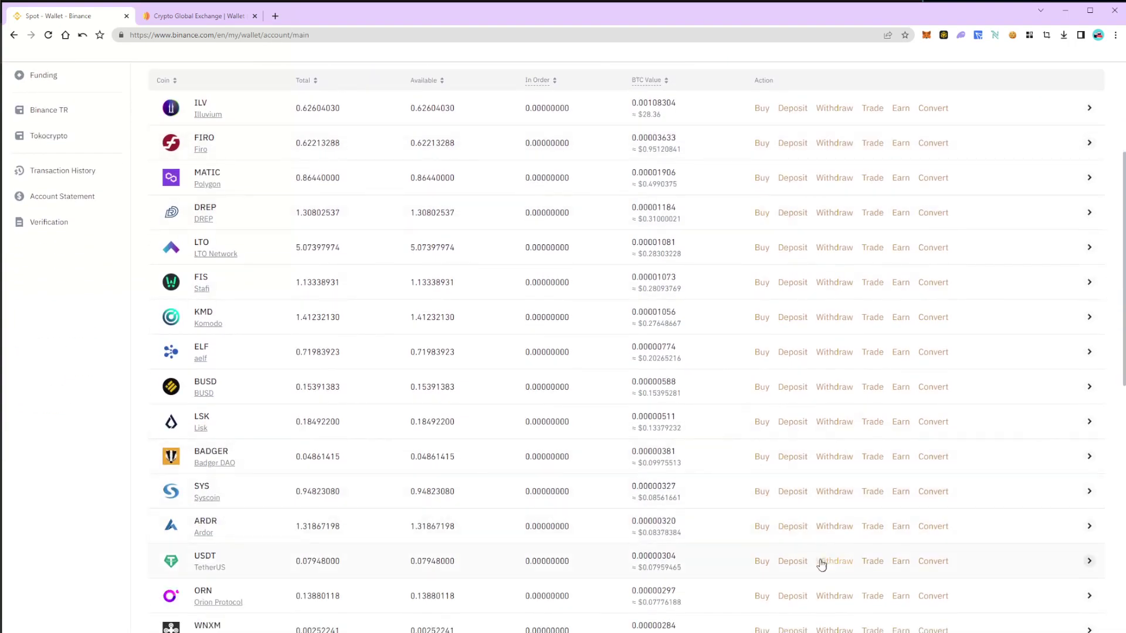
left_click(792, 561)
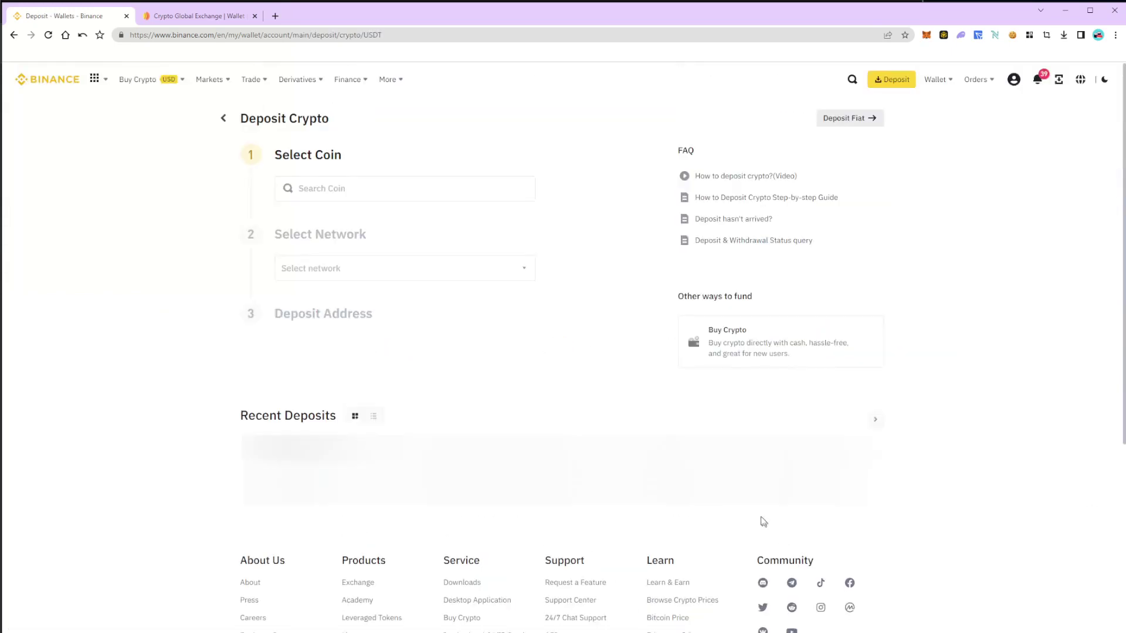
left_click(391, 259)
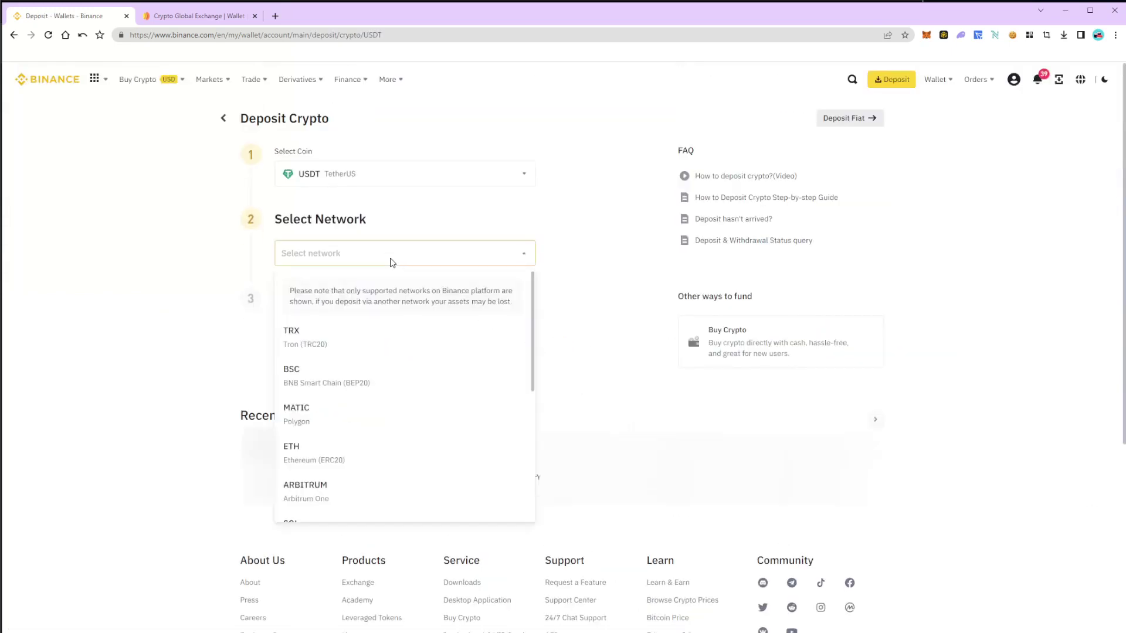
left_click(365, 351)
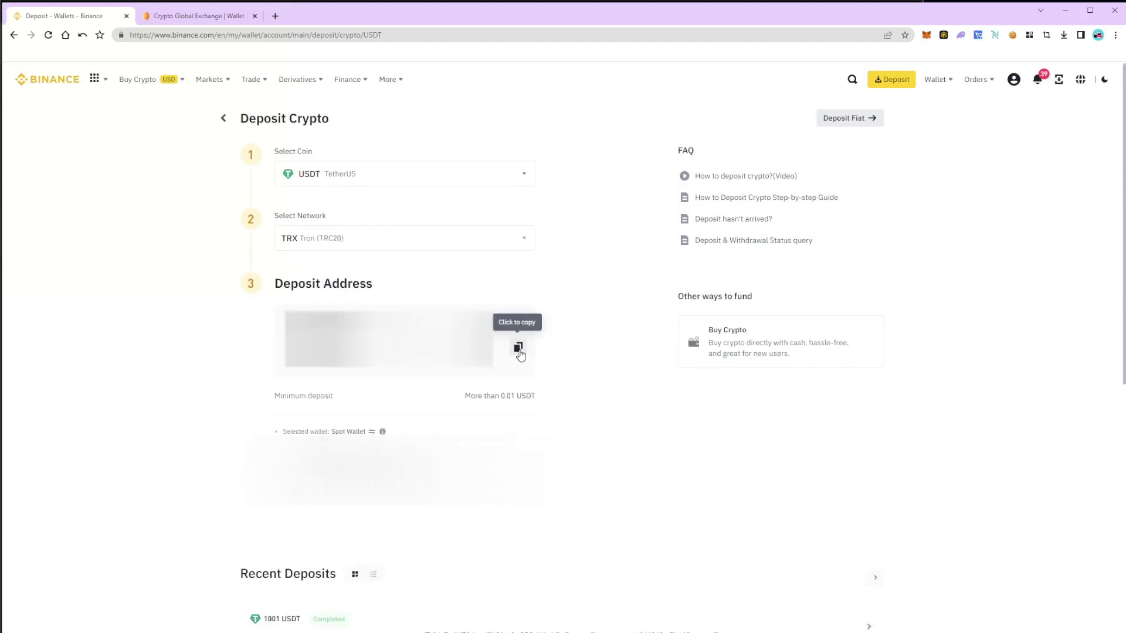
left_click(518, 349)
- Submit the 1,156 USDT withdrawal to the pasted Binance address and acknowledge the confirmation
left_click(180, 18)
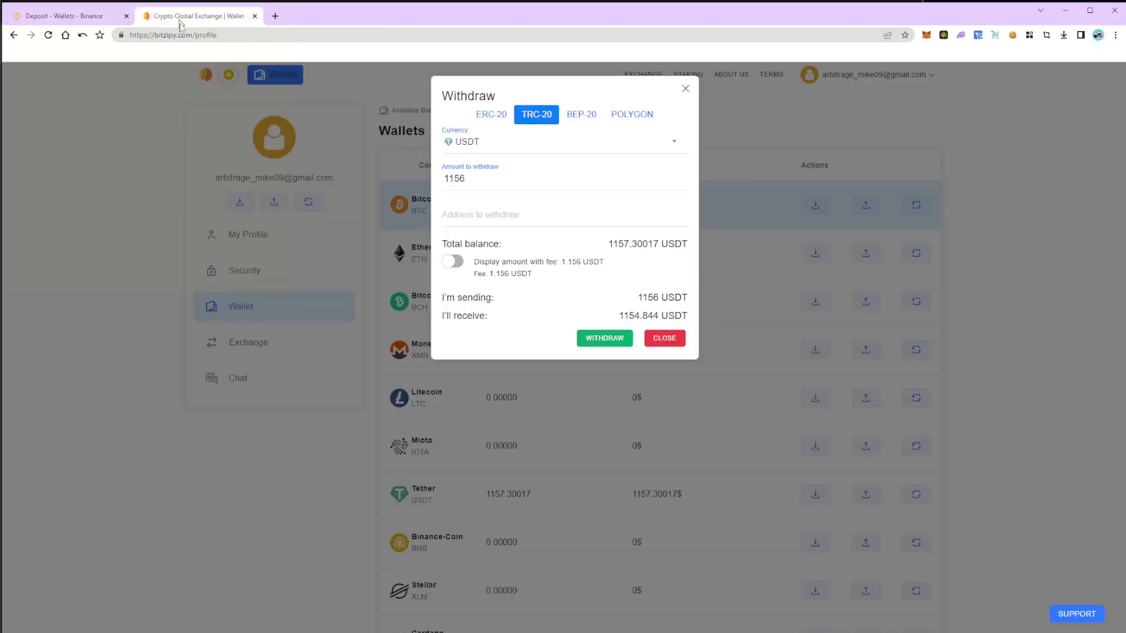
left_click(500, 217)
key("ctrl+v")
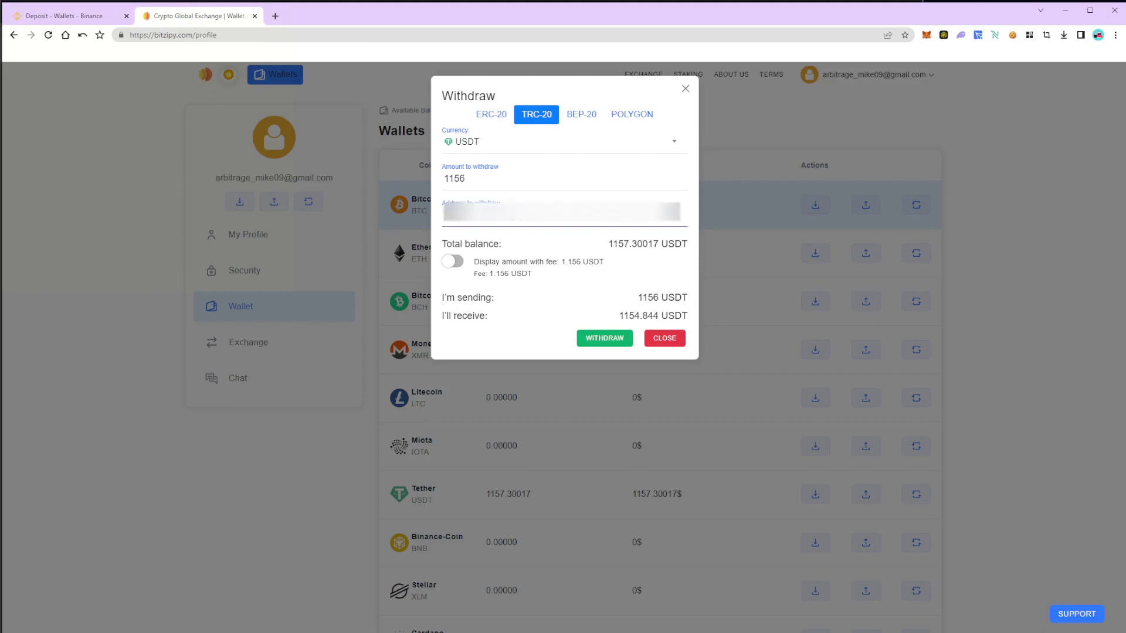
left_click(605, 341)
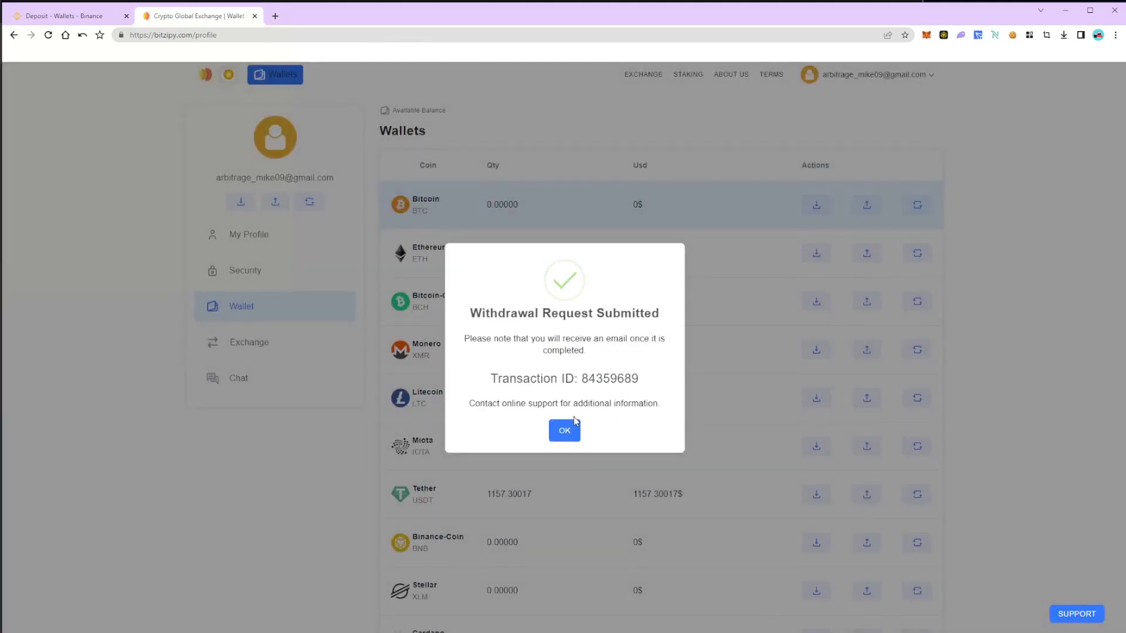
left_click(569, 433)
left_click(569, 433)
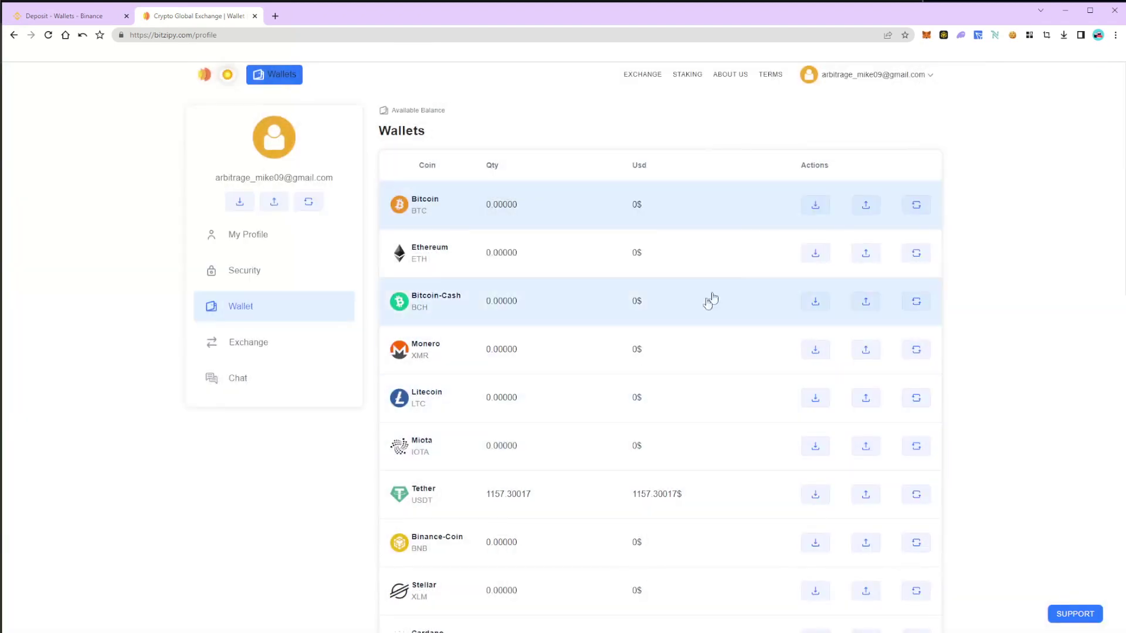
- Check Bitzipy's withdrawals history lists 1,157.16 USDT as completed, then return to Binance
left_click(922, 78)
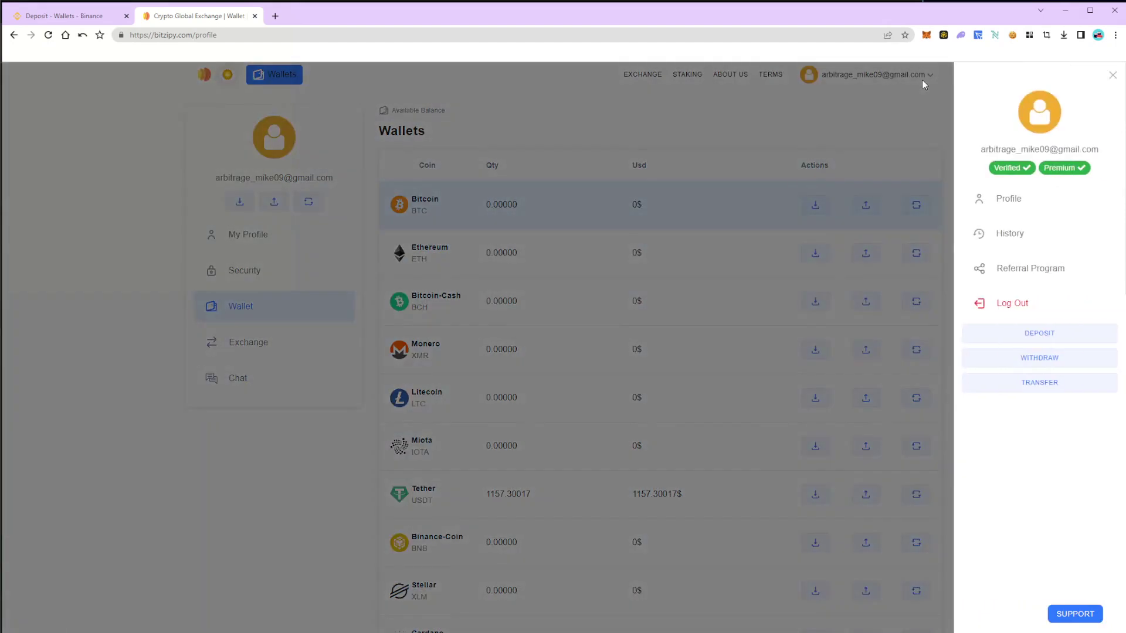
left_click(1000, 239)
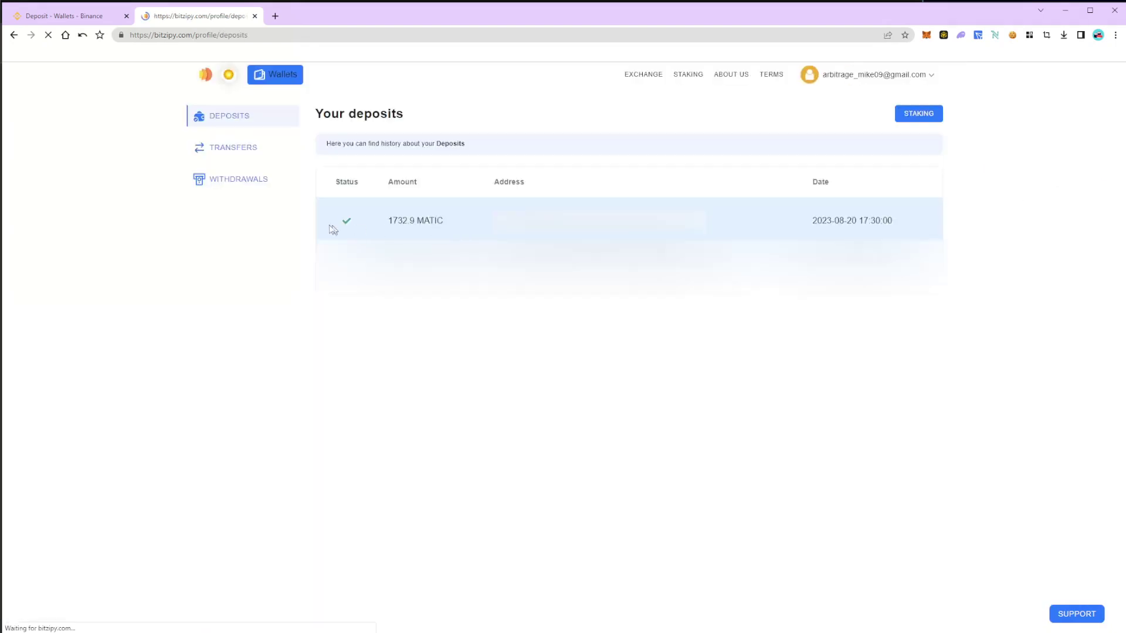
left_click(253, 190)
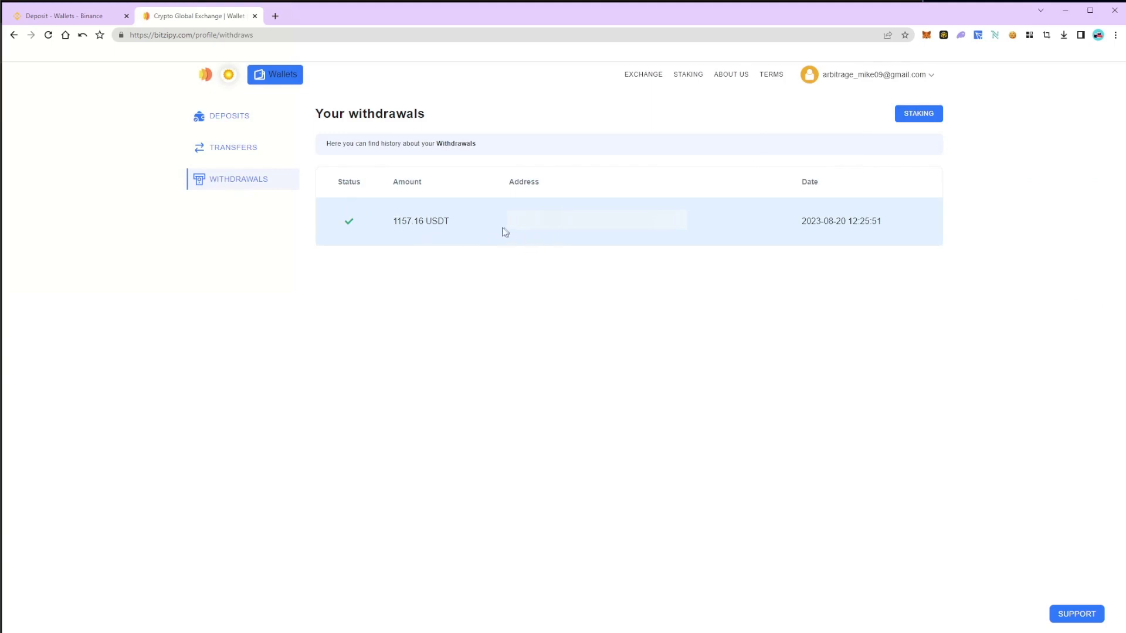
left_click(85, 24)
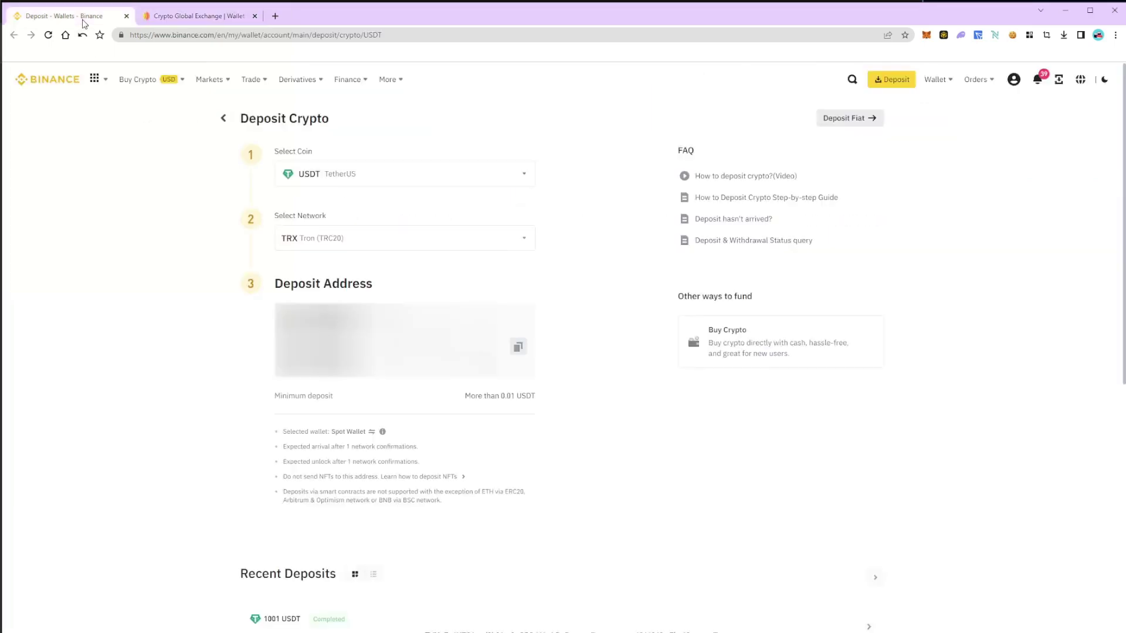
mouse_move(936, 79)
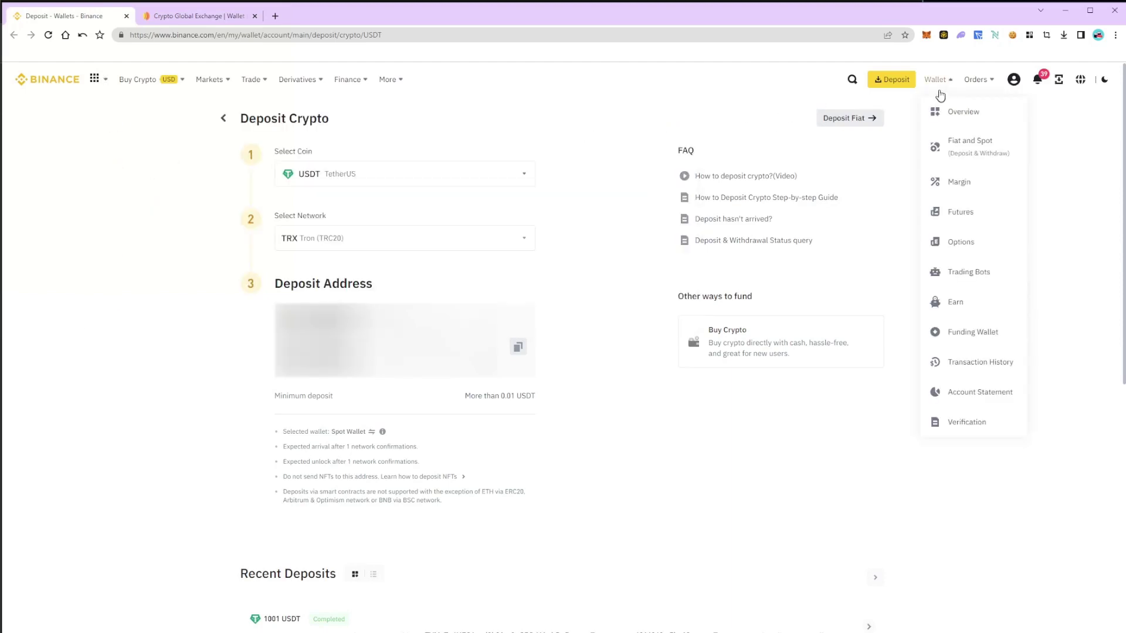
- Go to Binance's crypto transaction history to find the 1156 USDT Spot Wallet deposit
left_click(976, 365)
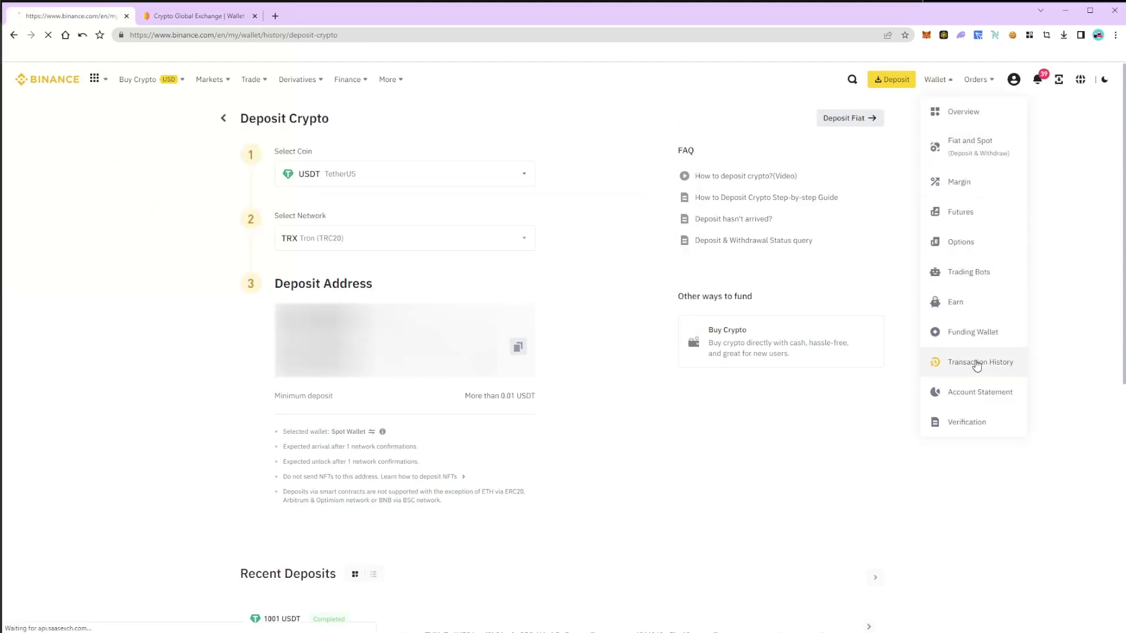